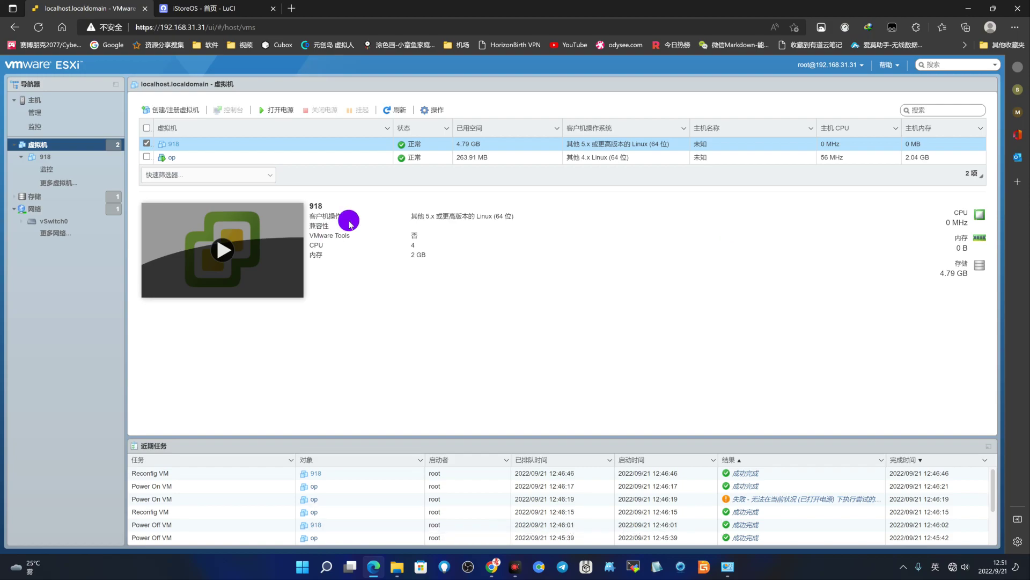
- Launch the VMware-ovftool-4.3.0 installer from the ovf folder, view its change, repair or remove options, and exit the setup wizard
key("alt+Tab")
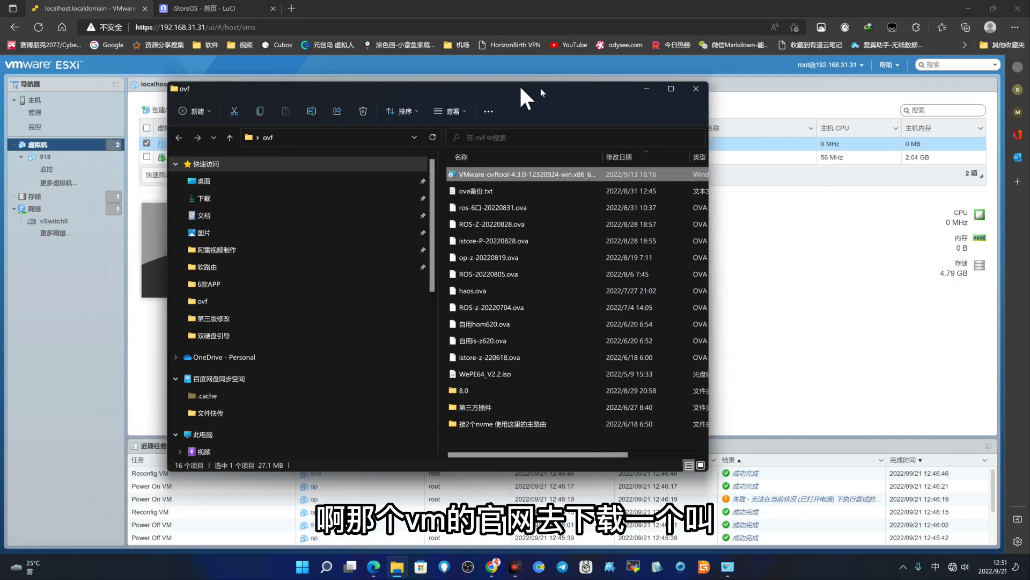
left_click(617, 208)
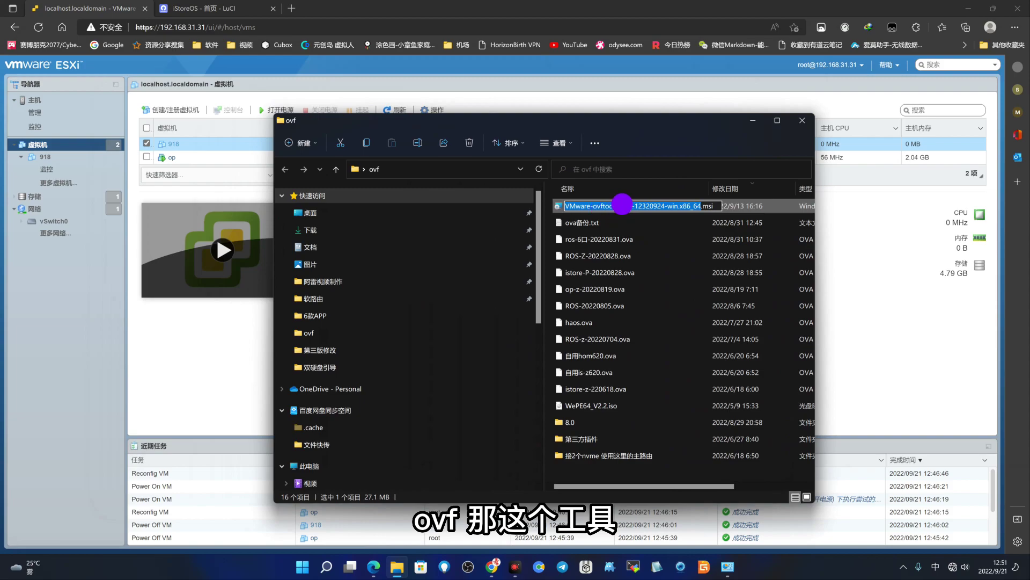
left_click(721, 206)
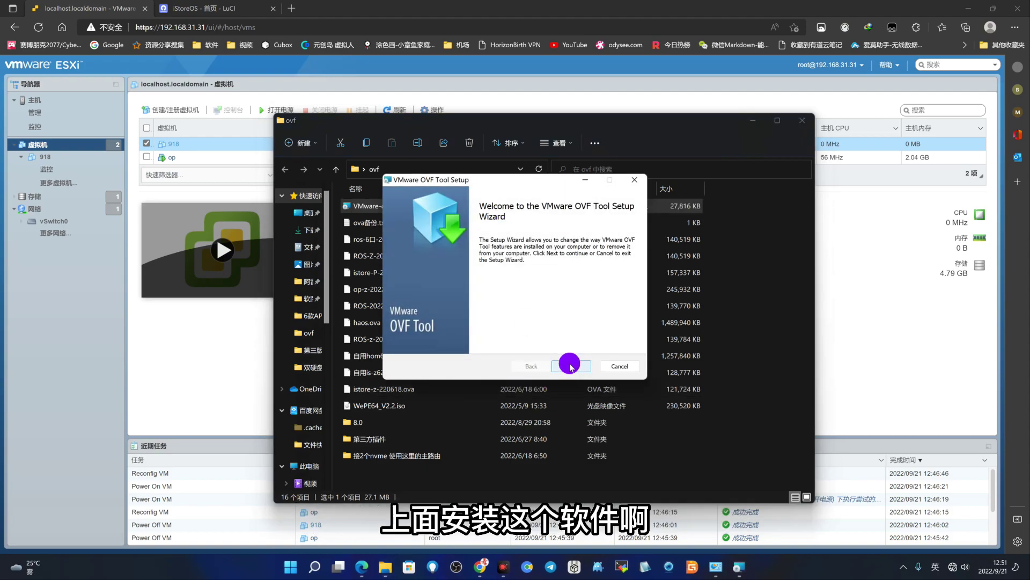
left_click(576, 366)
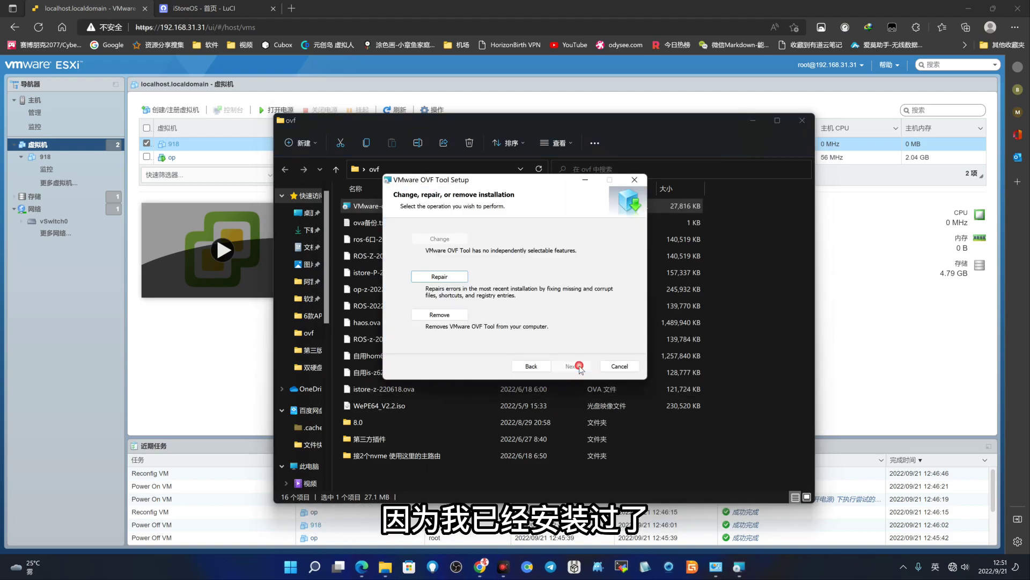
left_click(619, 366)
left_click(493, 299)
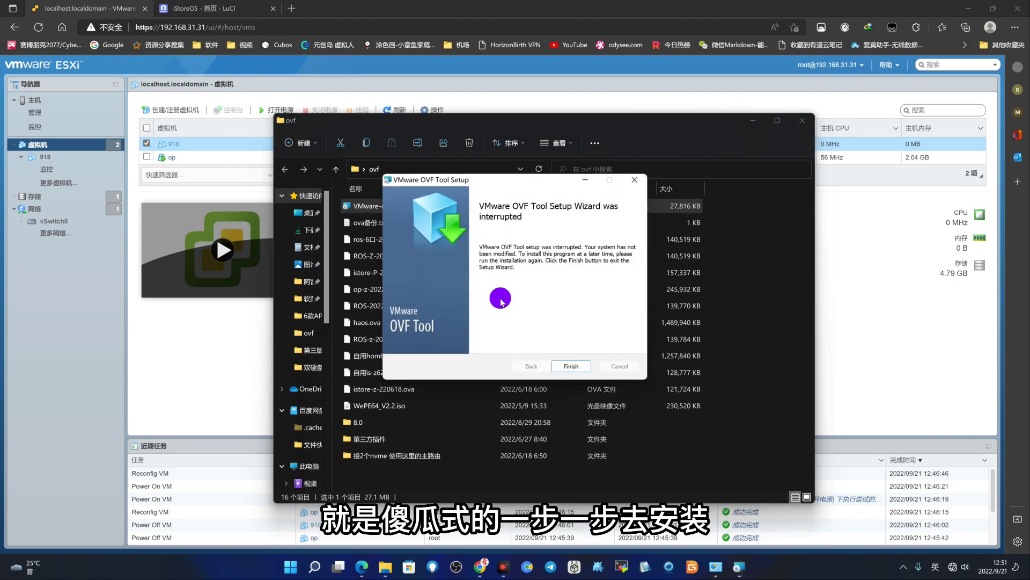
left_click(634, 180)
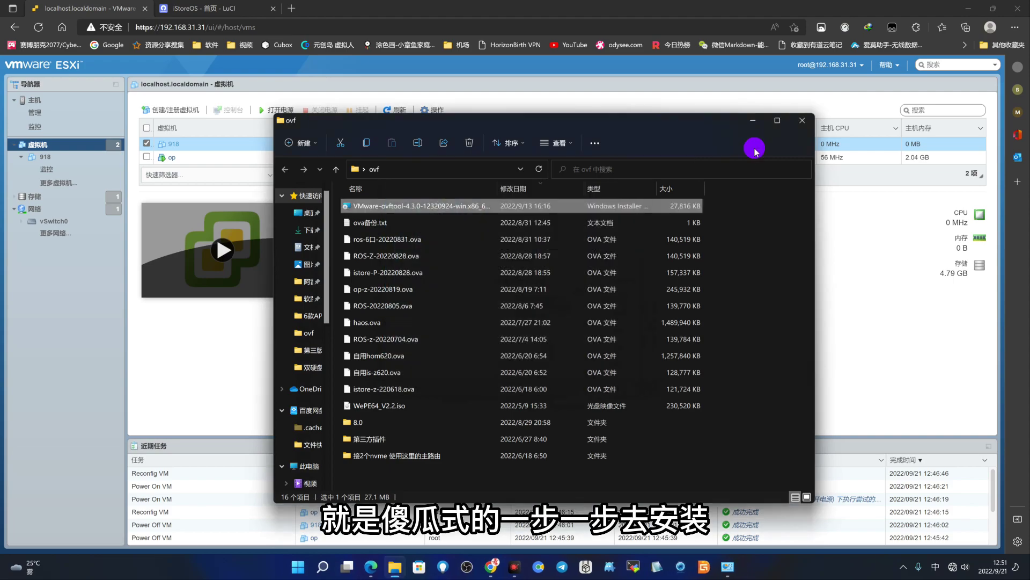
- Clear the desktop and browse in File Explorer to C:\Program Files\VMware\VMware OVF Tool
left_click(758, 128)
left_click(367, 567)
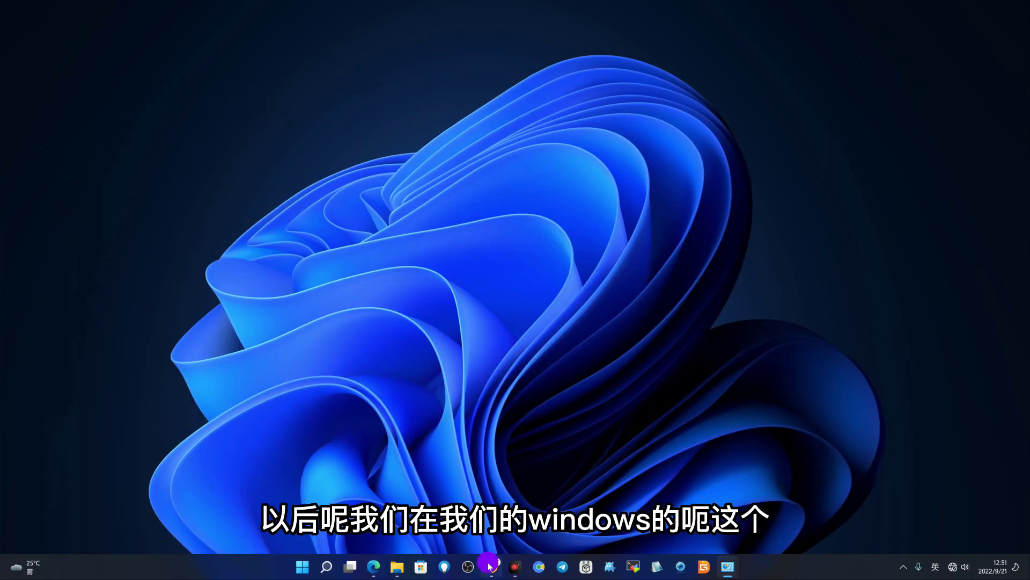
left_click(397, 567)
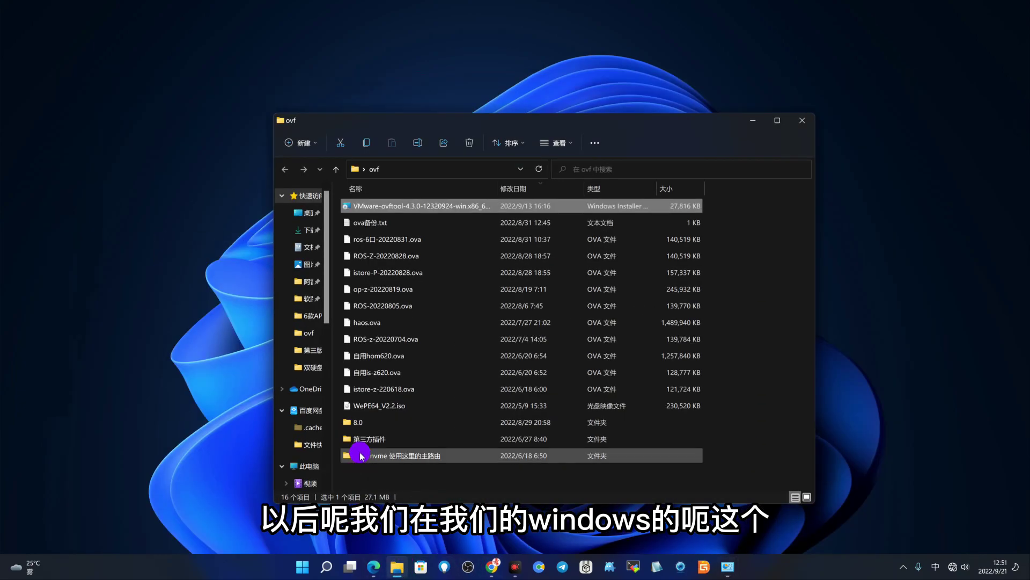
left_click(309, 466)
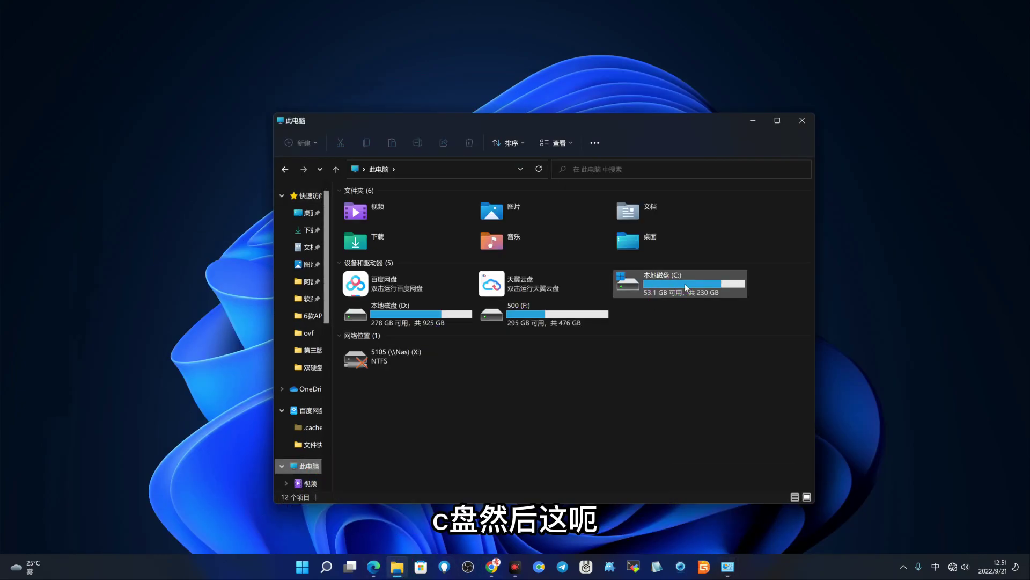
double_click(685, 281)
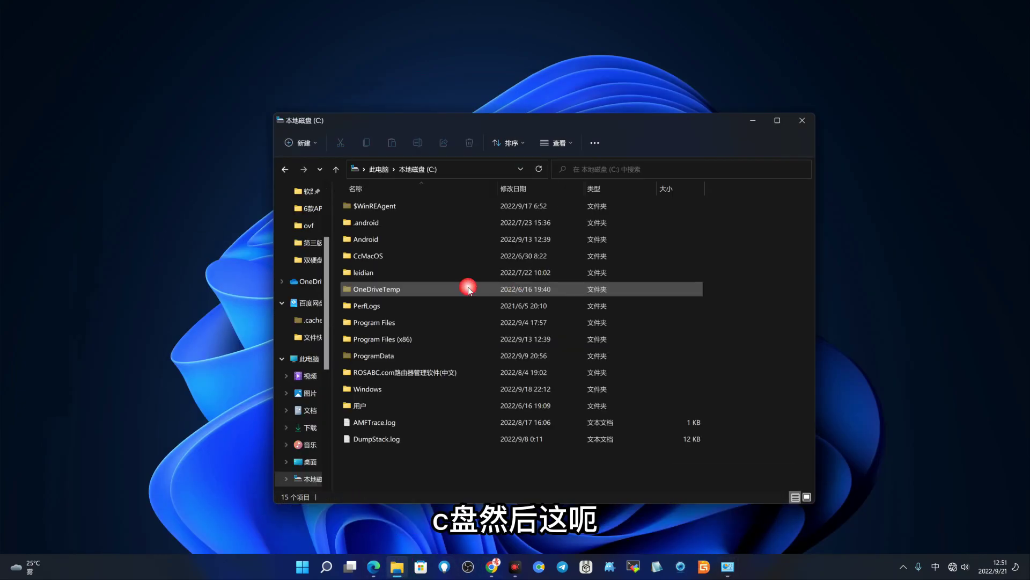
double_click(380, 323)
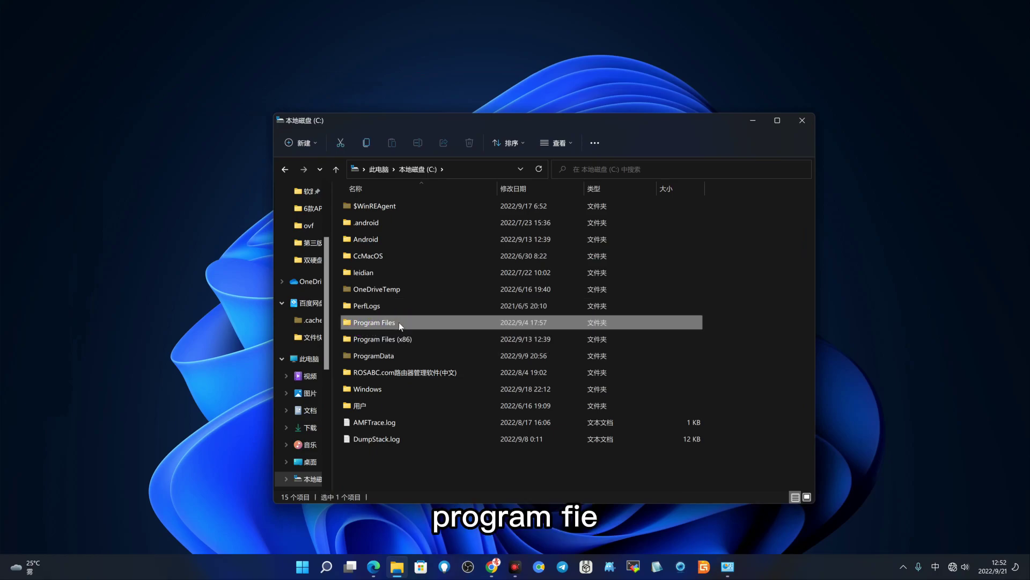
scroll(476, 362, "down", 8)
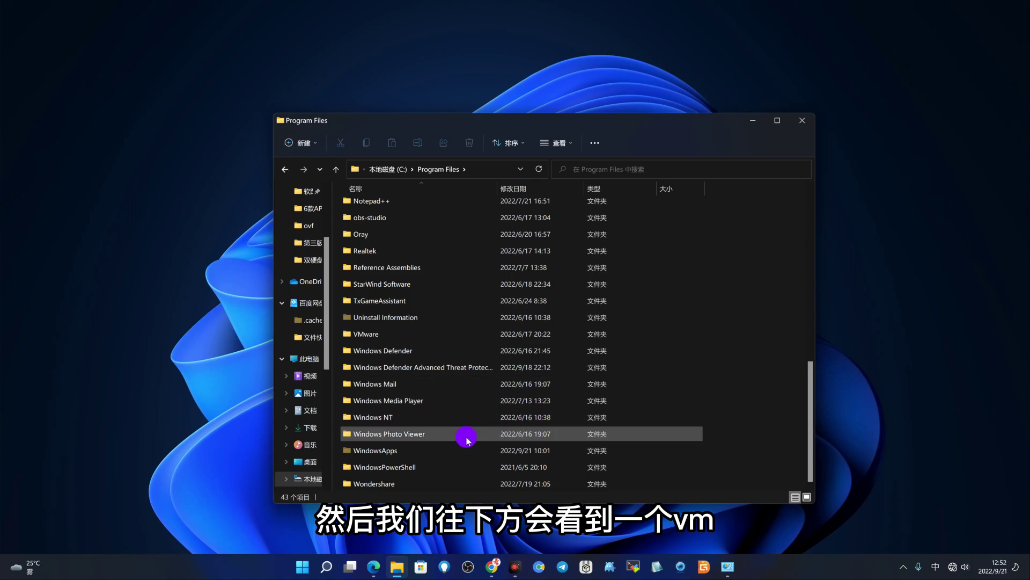
left_click(368, 335)
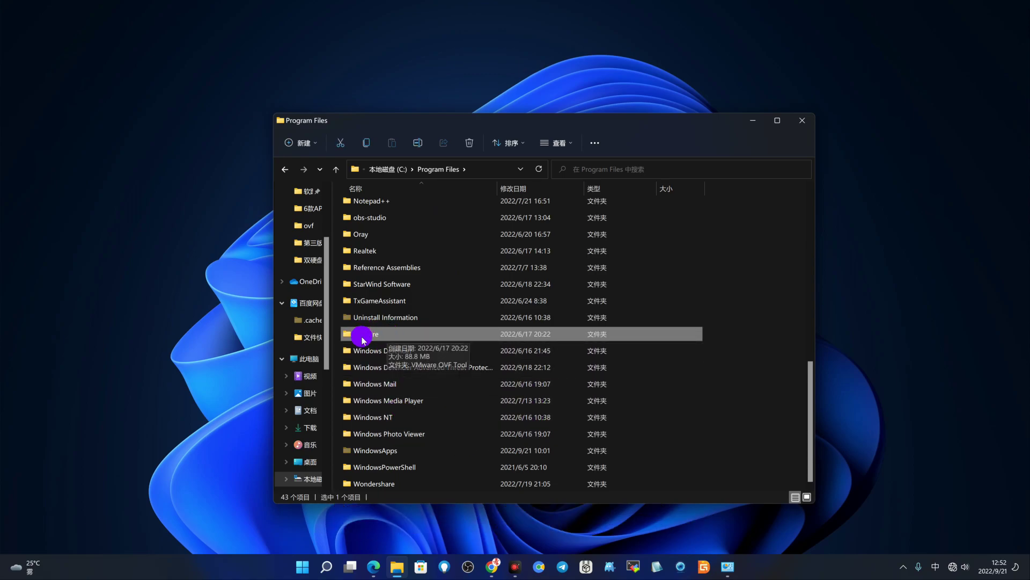
double_click(387, 335)
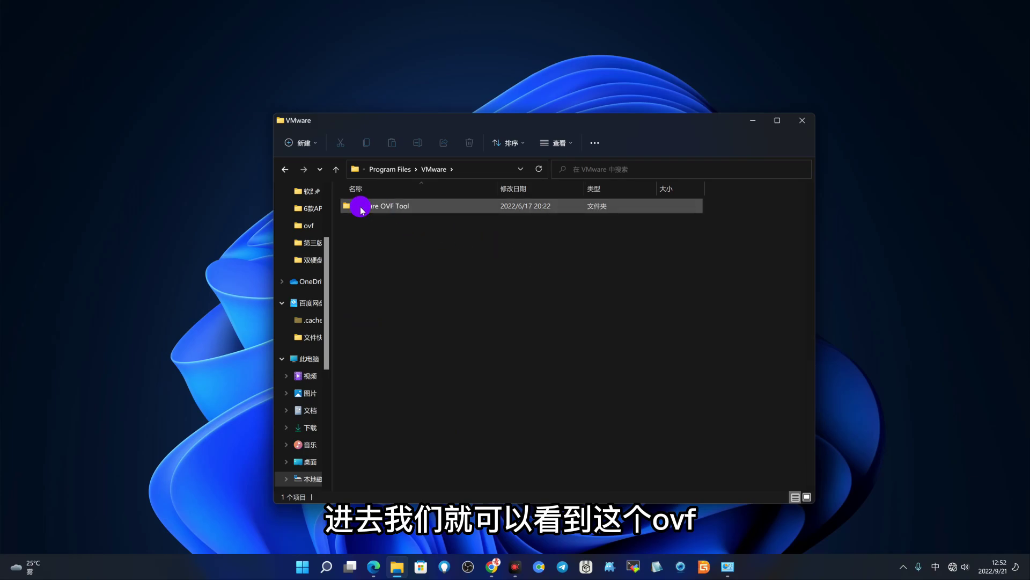
left_click(398, 207)
double_click(413, 208)
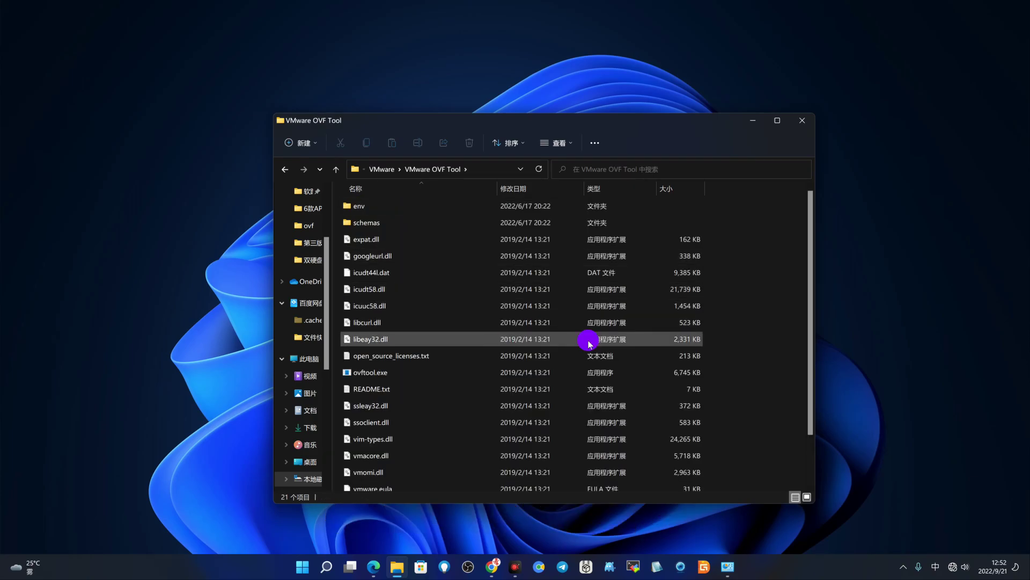
- Open a command prompt from the VMware OVF Tool folder by entering cmd as its path, and minimize the folder window
left_click(501, 168)
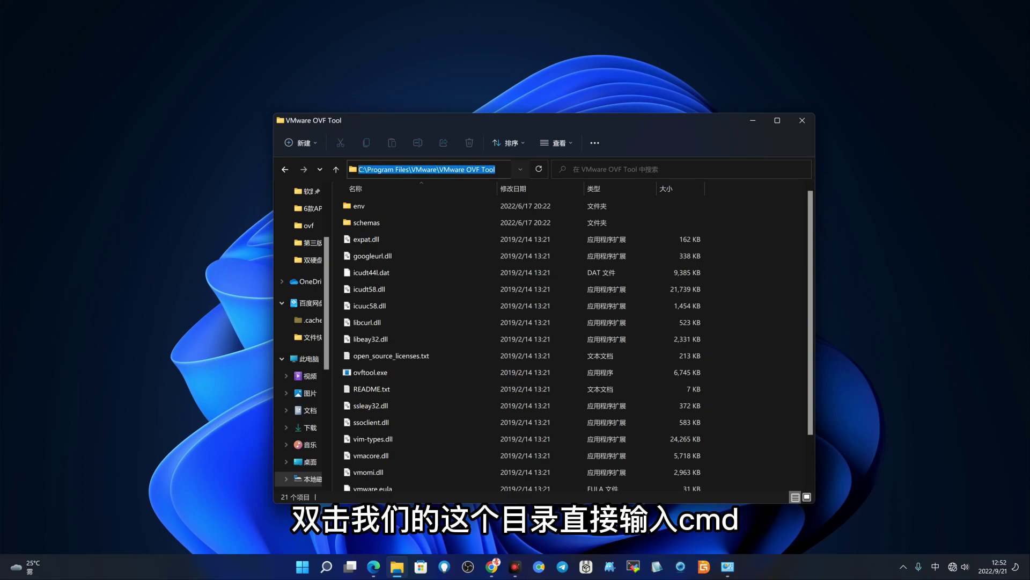
type("cmd")
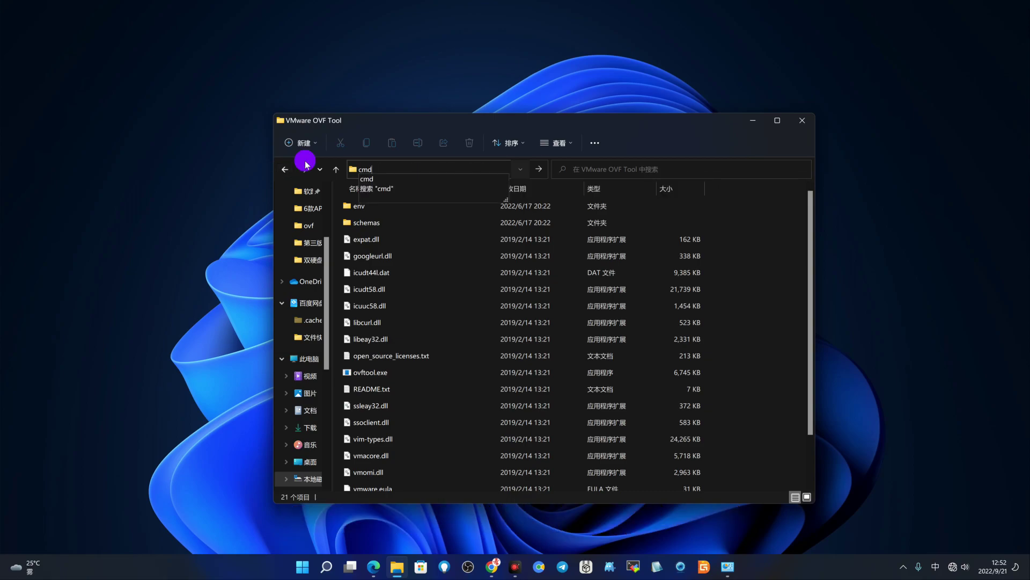
key("Return")
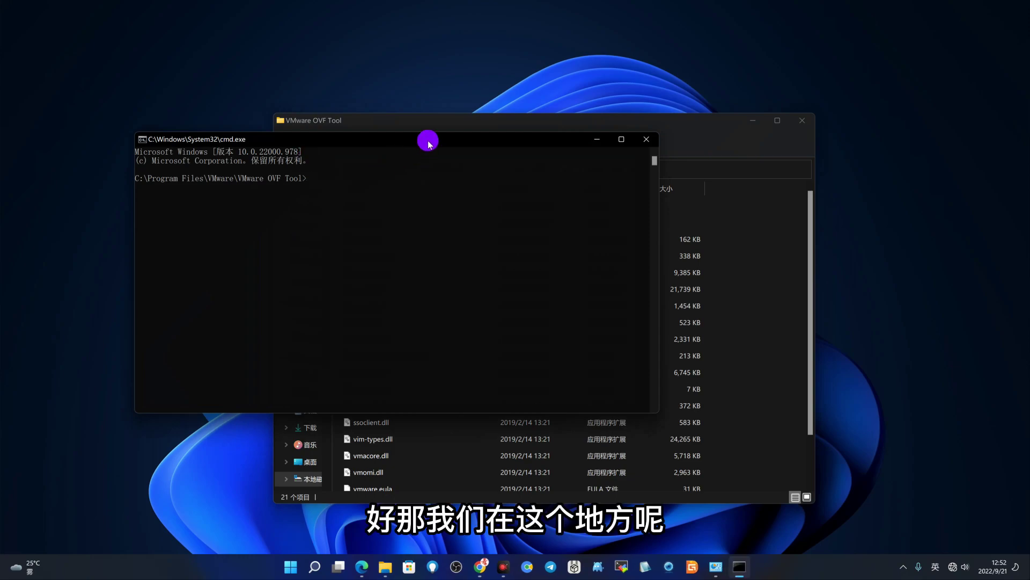
left_click_drag(428, 137, 598, 187)
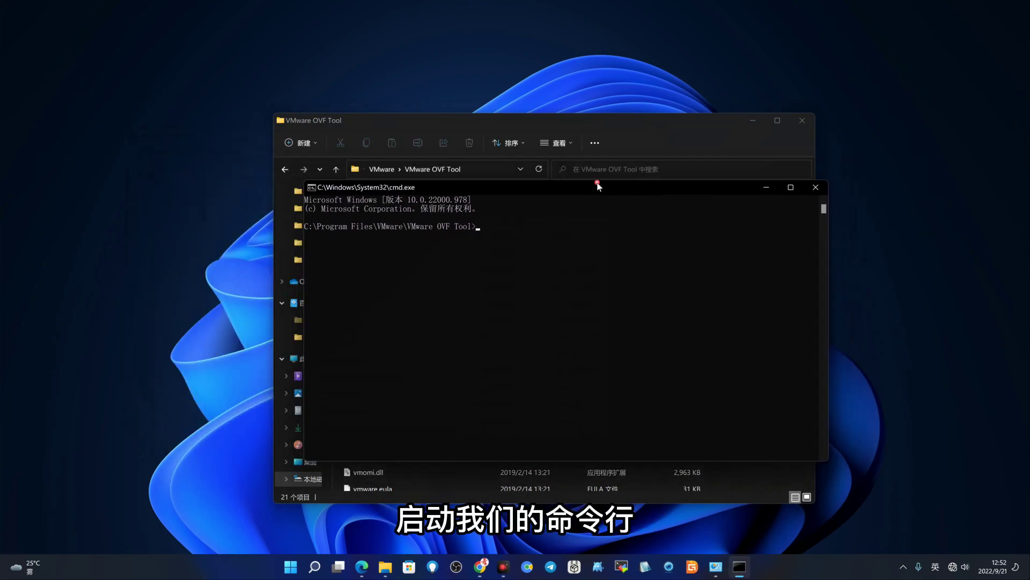
left_click(768, 121)
- Switch to the ESXi page in the browser, check the name of the powered-off virtual machine, and minimize the browser
left_click(362, 566)
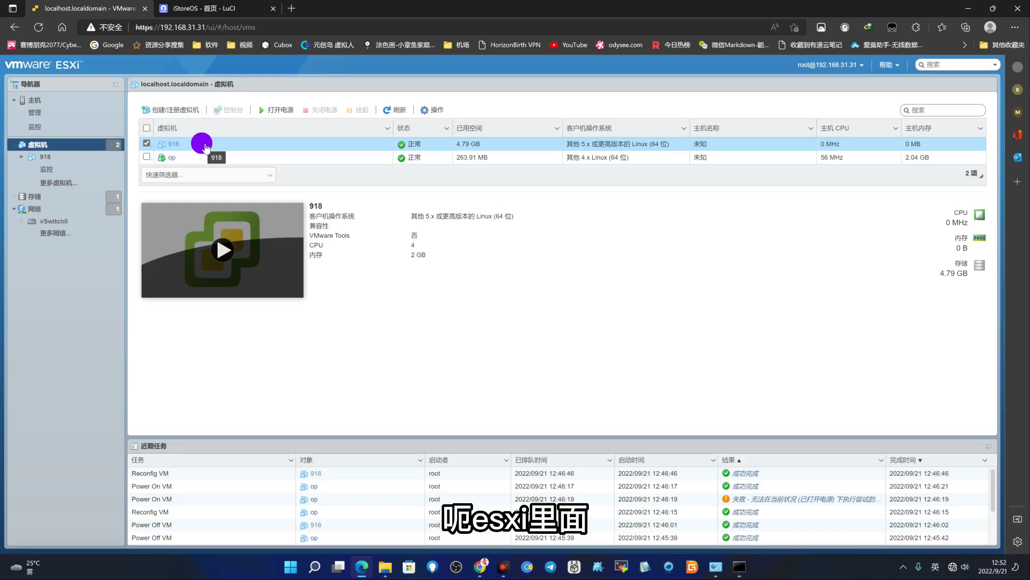
left_click(208, 143)
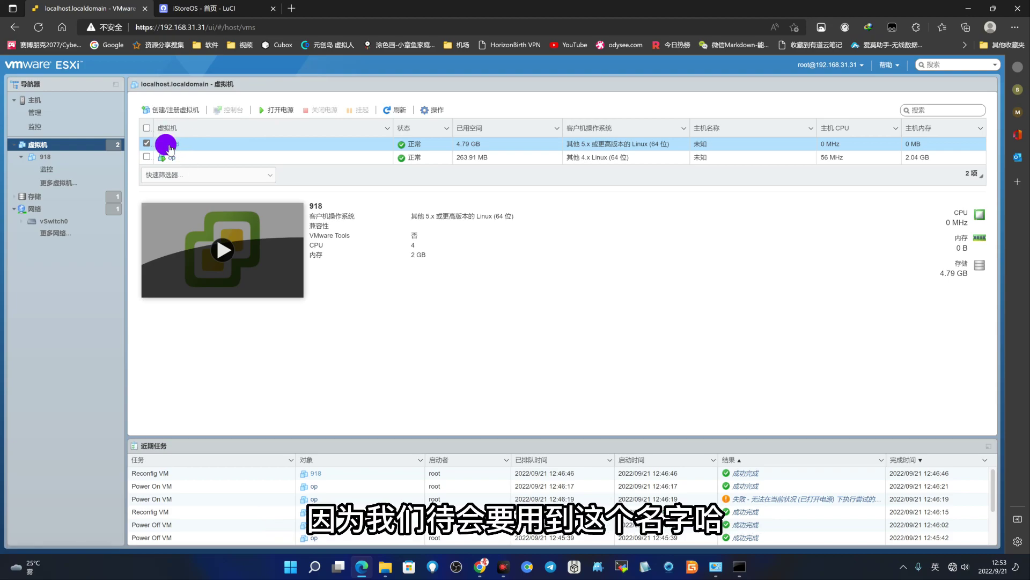
left_click(969, 8)
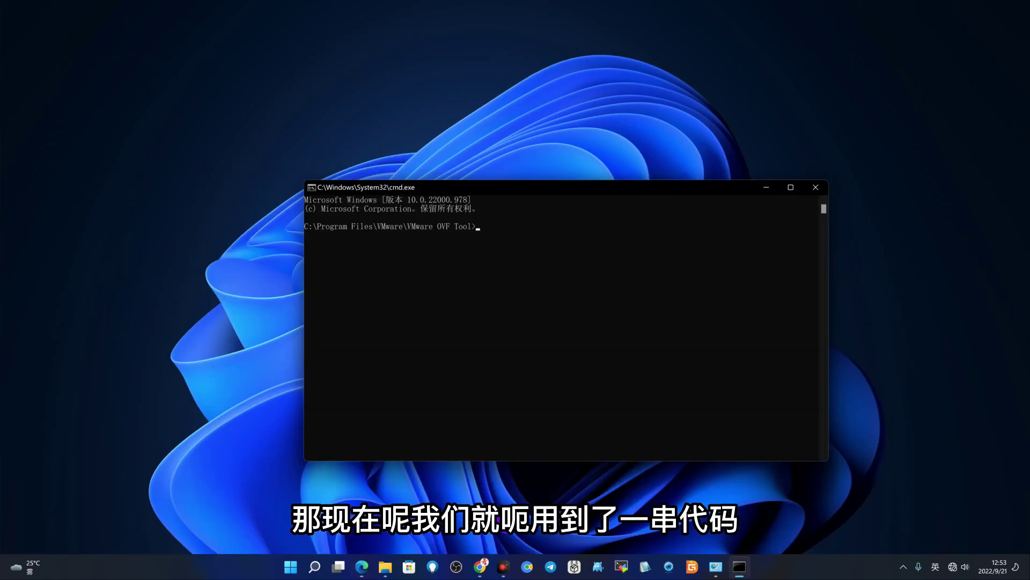
- Open ova备份.txt from the ovf folder on the desktop in Notepad
left_click(381, 570)
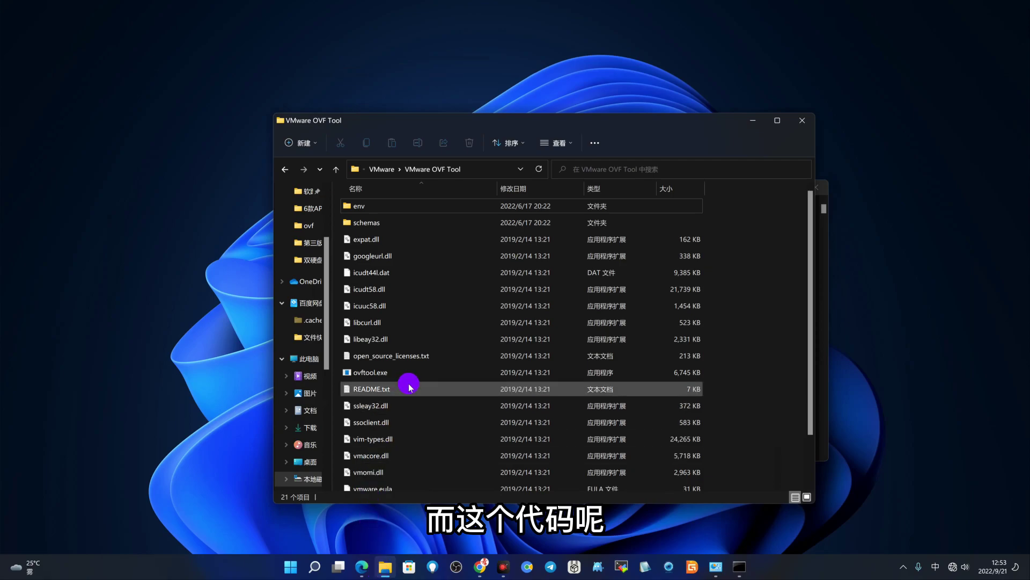
left_click(309, 225)
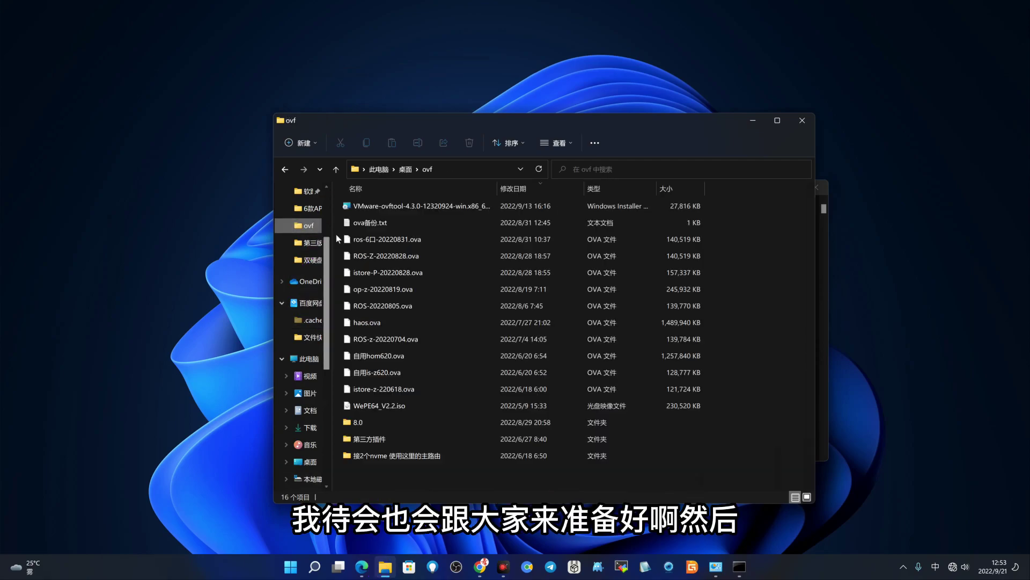
left_click(388, 227)
double_click(388, 227)
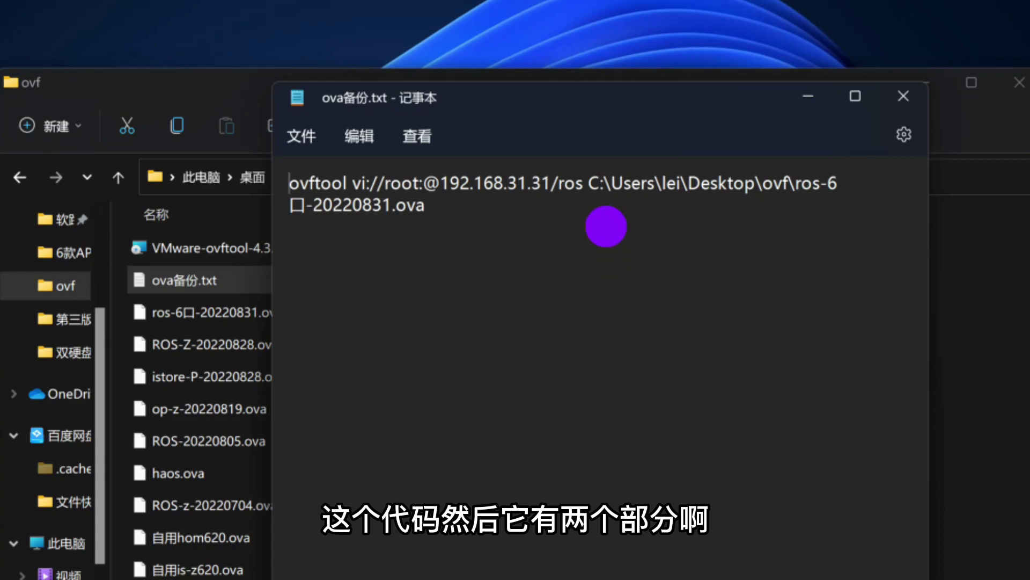
- Split the ovftool command before the C: path, leaving a blank line between the host address and the output file path
left_click(585, 177)
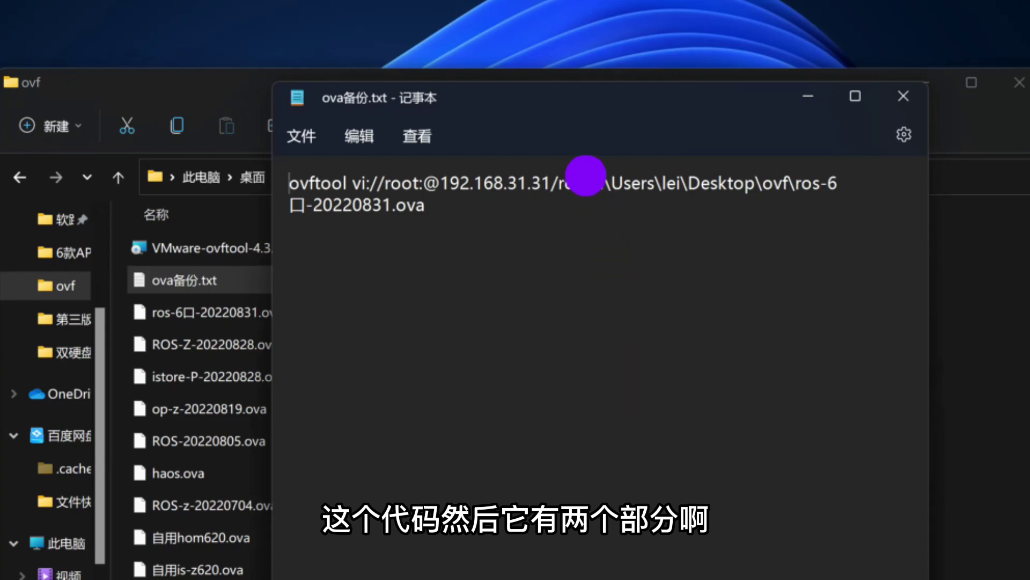
key("Return")
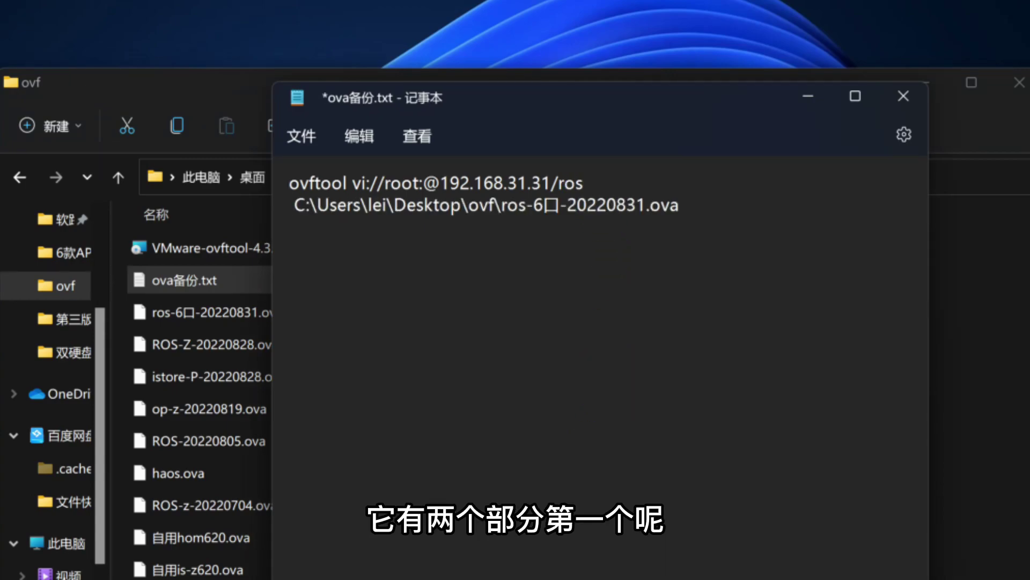
key("Return")
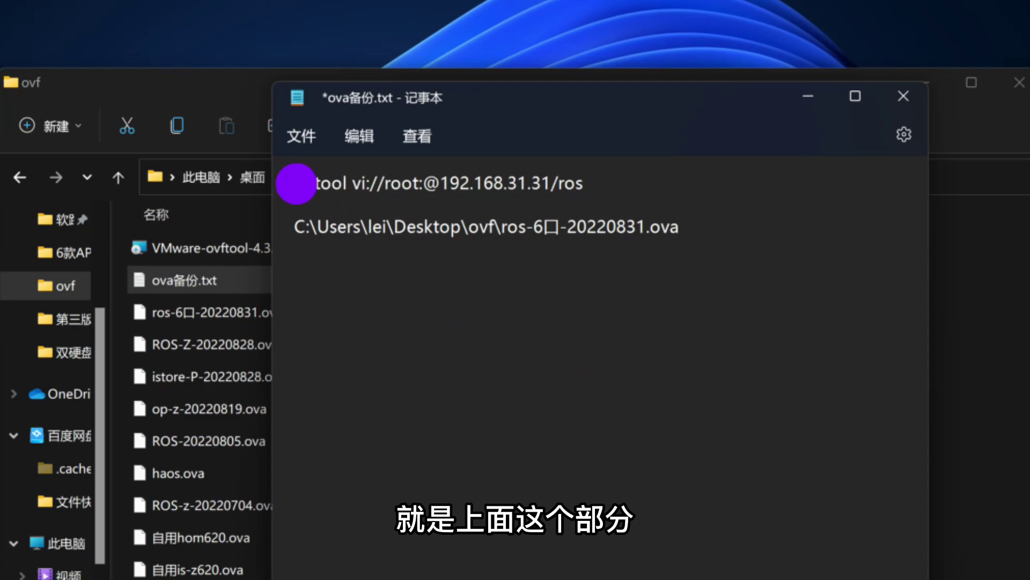
- Replace the virtual machine name ros with 918 after the 192.168.31.31 host address in the ovftool command
left_click_drag(300, 183, 566, 178)
left_click(565, 179)
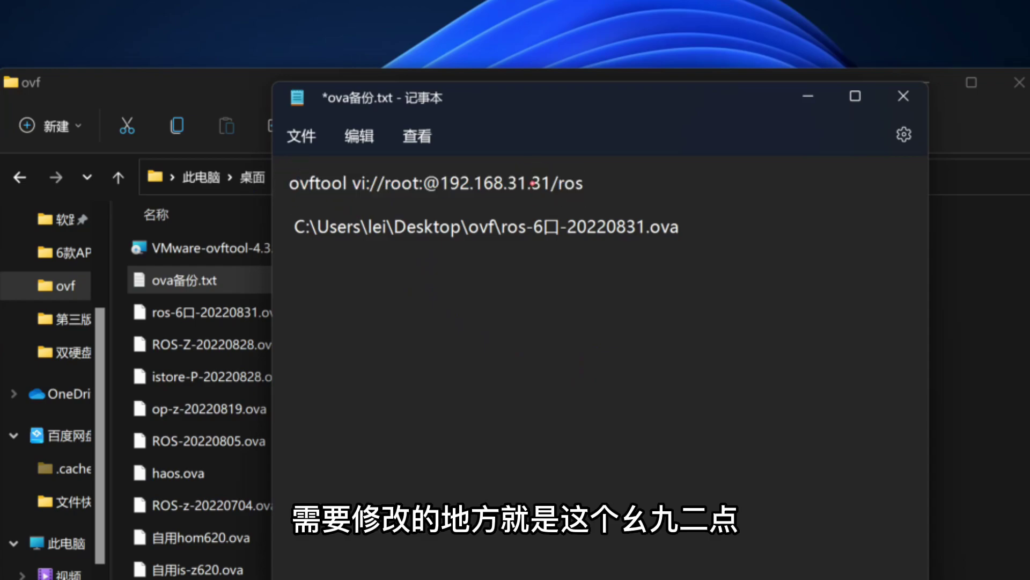
left_click_drag(440, 183, 550, 185)
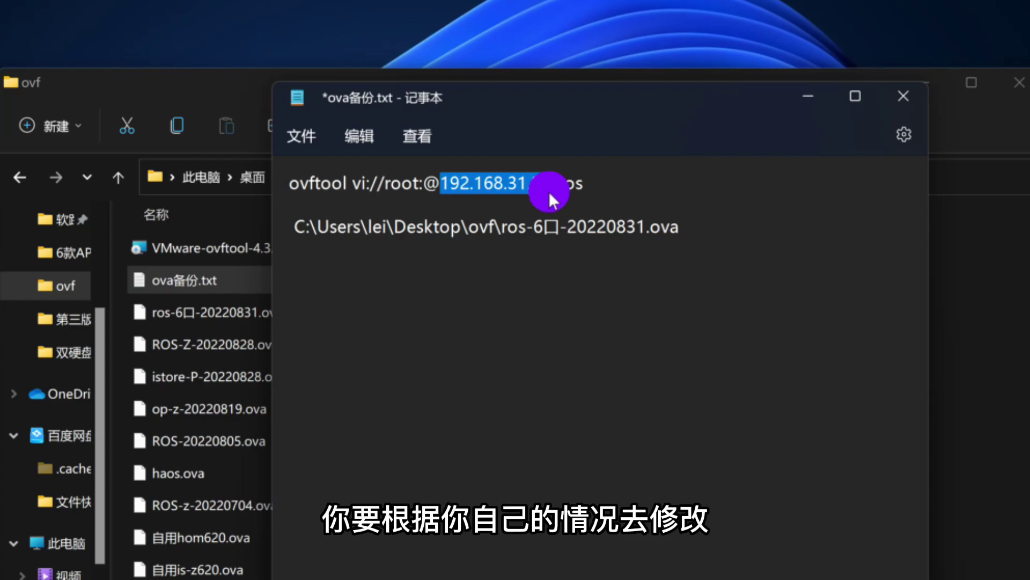
left_click(577, 182)
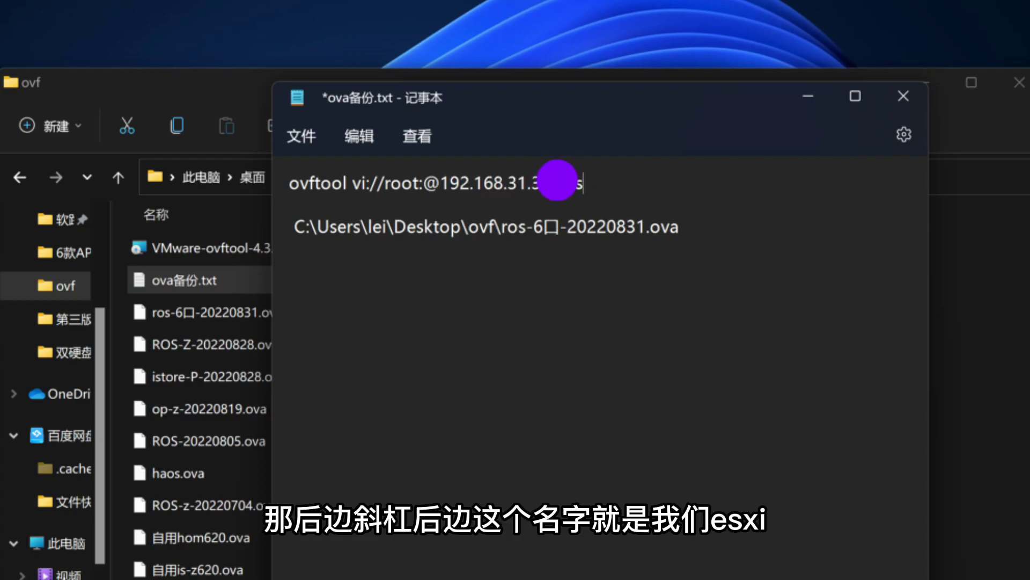
left_click_drag(558, 183, 583, 183)
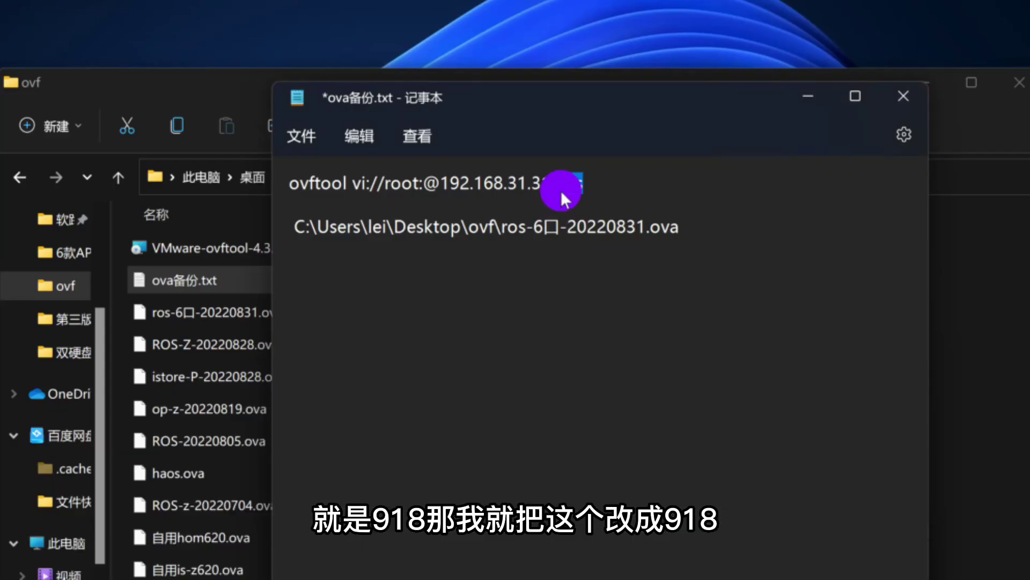
left_click(558, 183)
left_click_drag(561, 183, 655, 179)
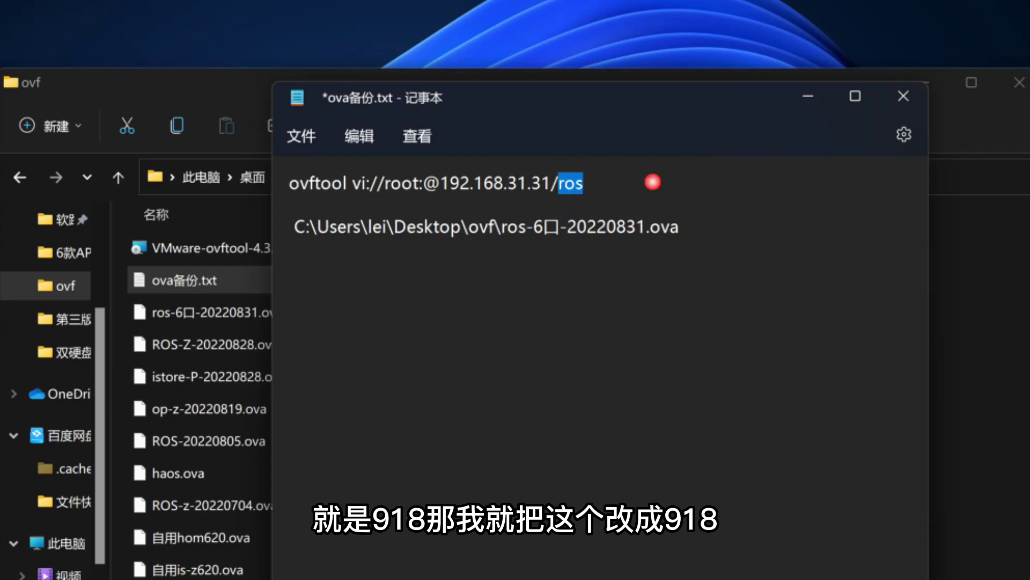
type("918")
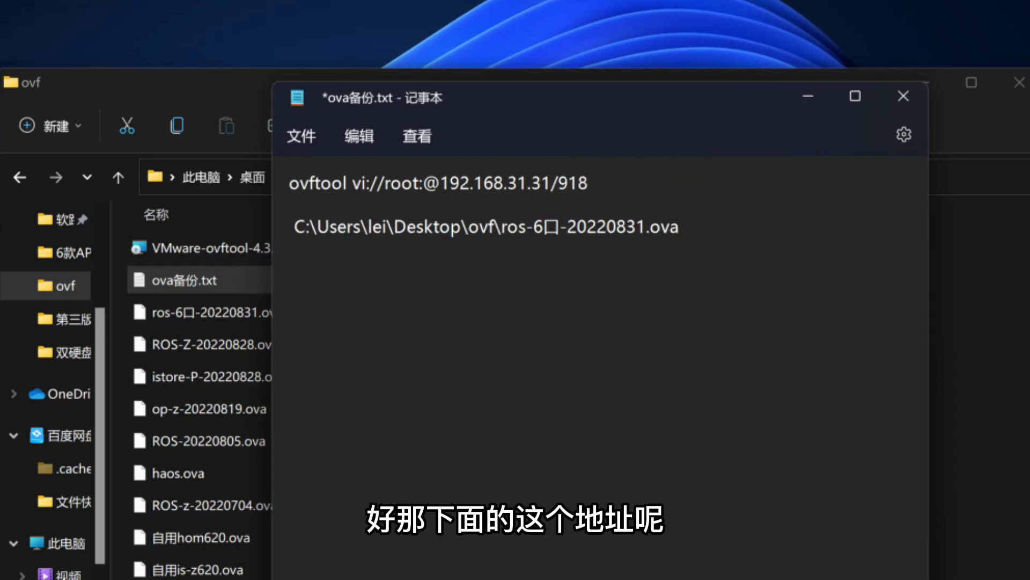
- Open the ovf folder on the desktop in File Explorer and copy its full path
left_click(341, 251)
left_click_drag(289, 227, 712, 235)
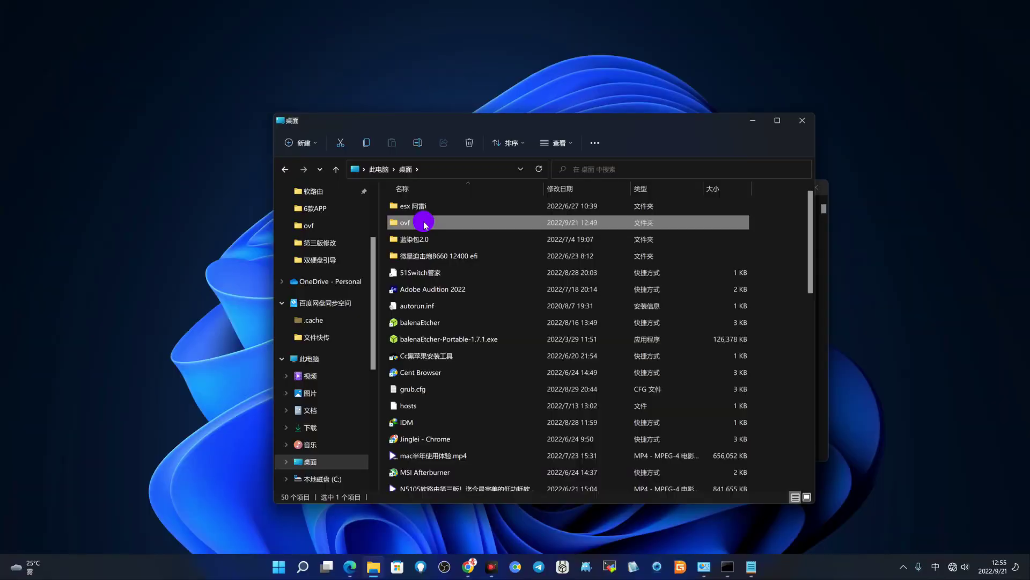
mouse_move(425, 225)
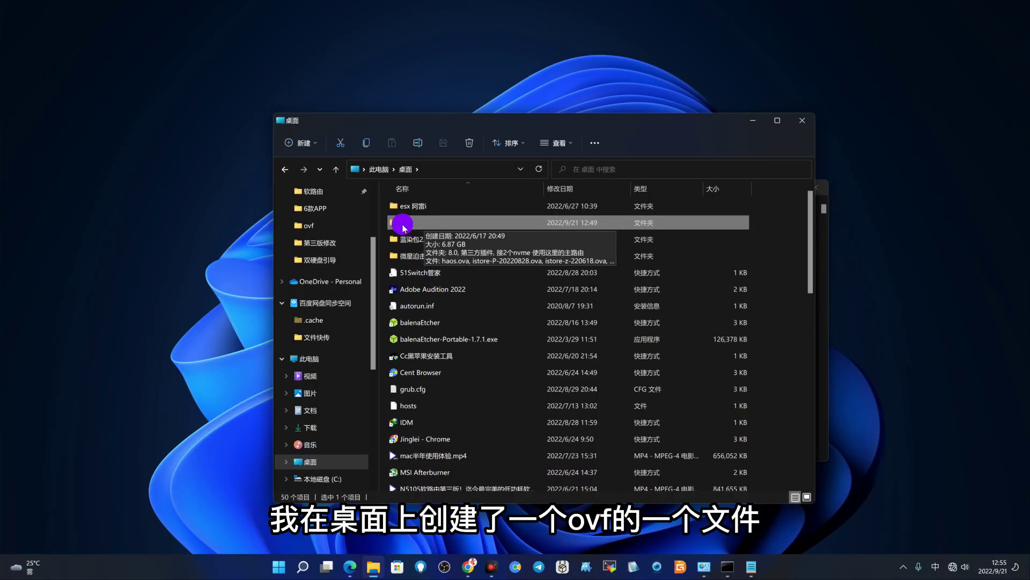
double_click(432, 223)
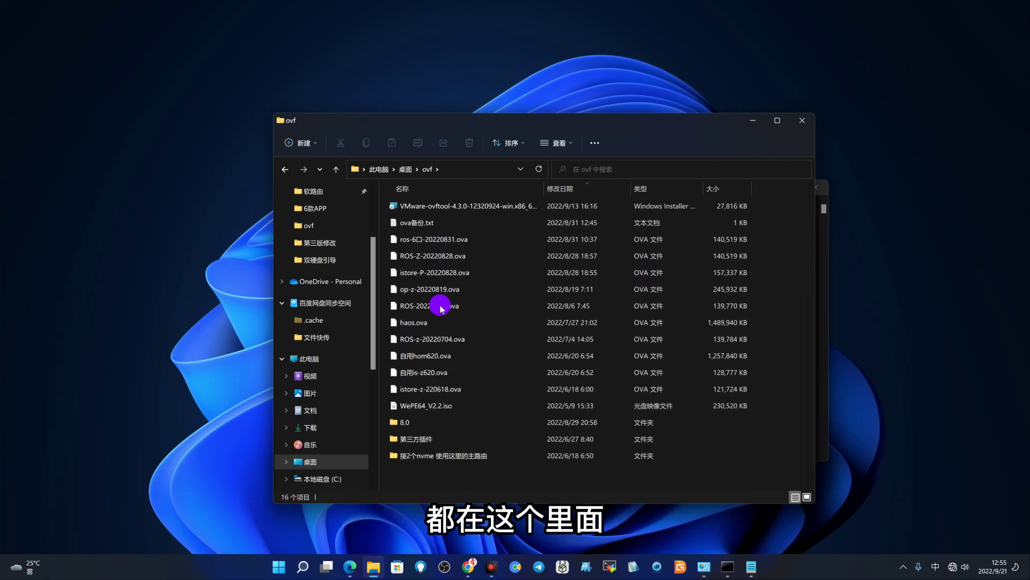
left_click(458, 167)
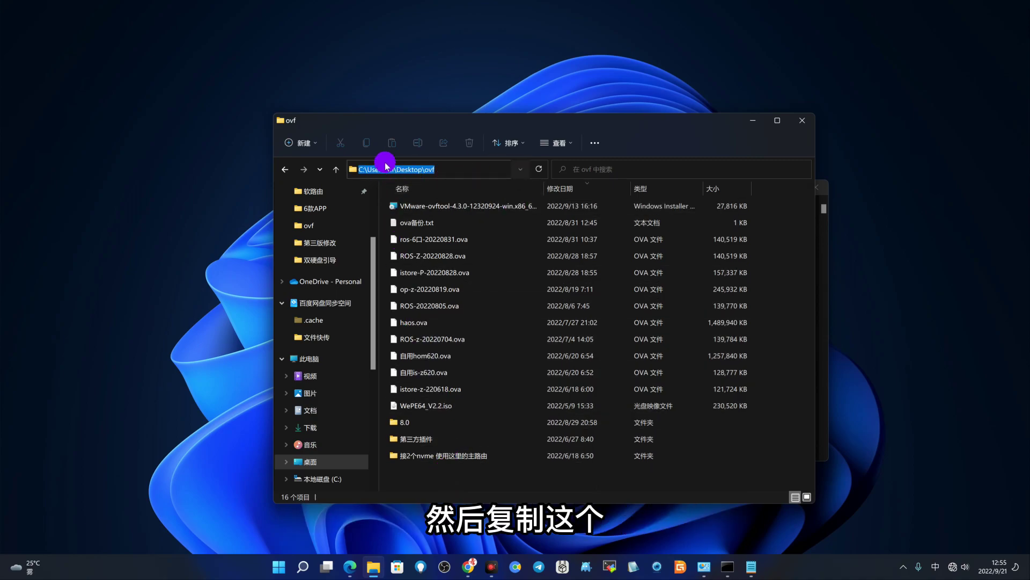
right_click(414, 176)
left_click(428, 204)
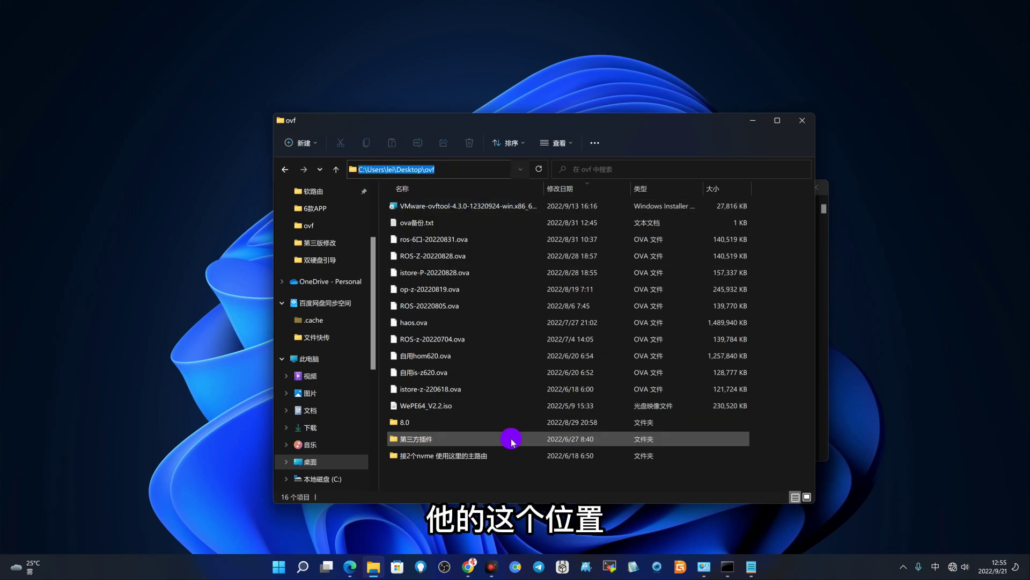
- Replace the folder part of the output path in ova备份.txt with the copied path and remove the extra spaces before the file name
left_click(728, 573)
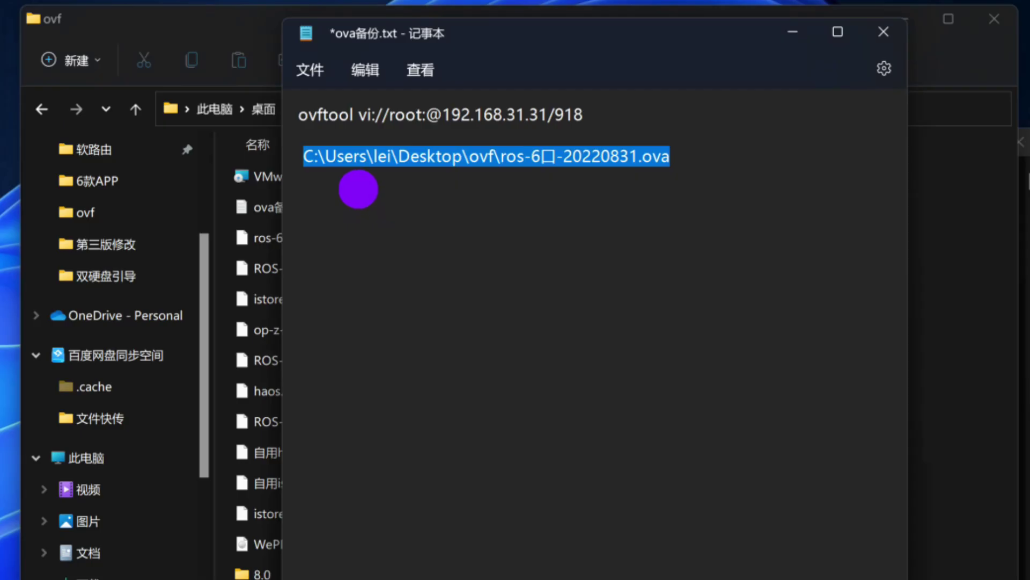
left_click(324, 156)
left_click(492, 157)
left_click_drag(479, 156, 299, 156)
left_click(241, 150)
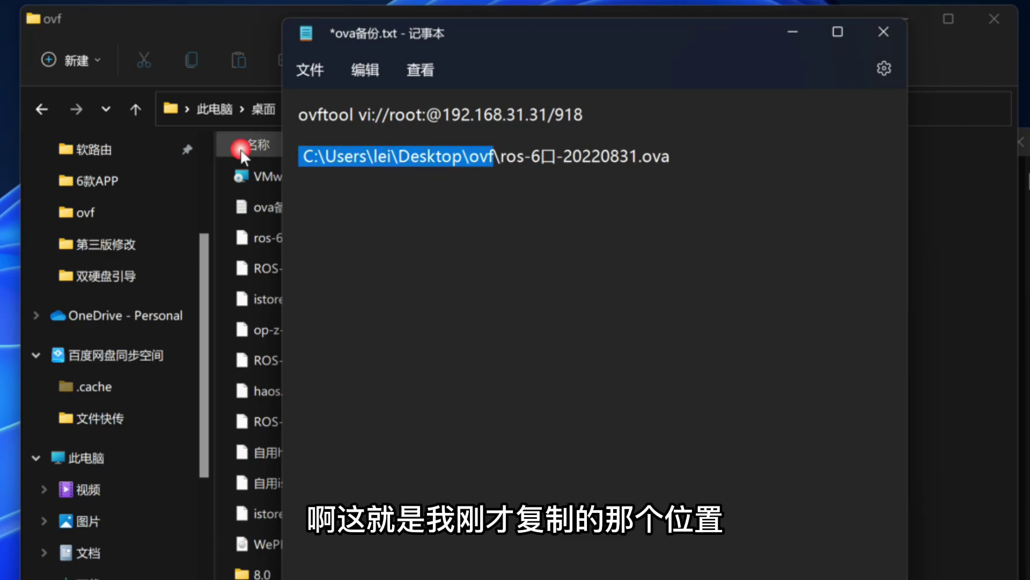
key("ctrl+v")
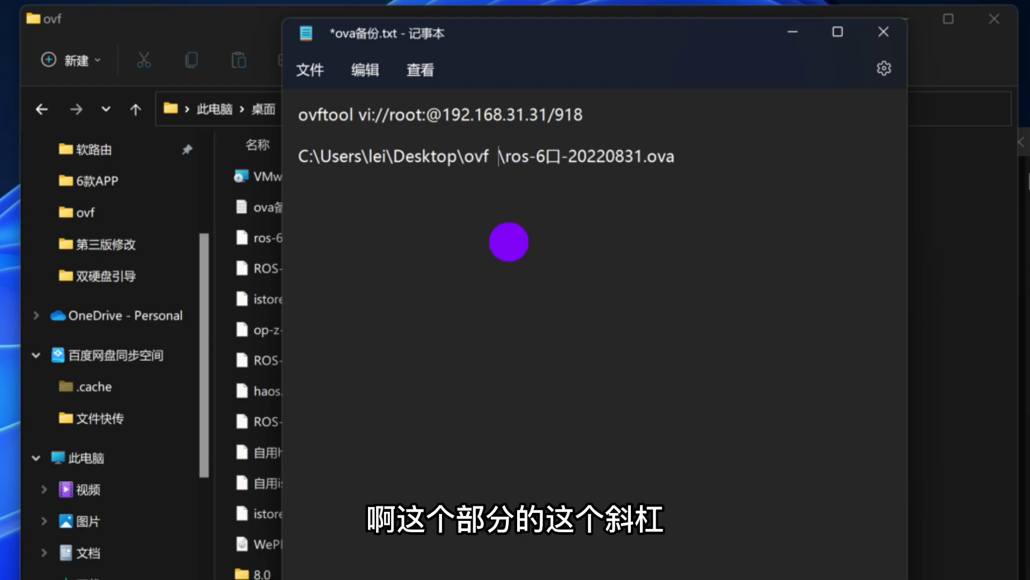
key("BackSpace")
key("BackSpace")
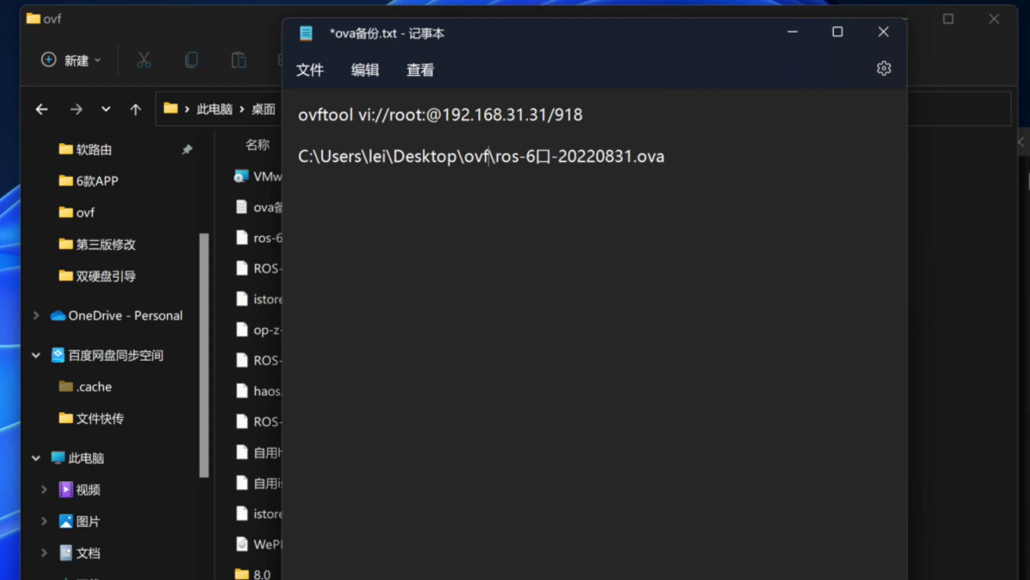
left_click_drag(494, 156, 623, 156)
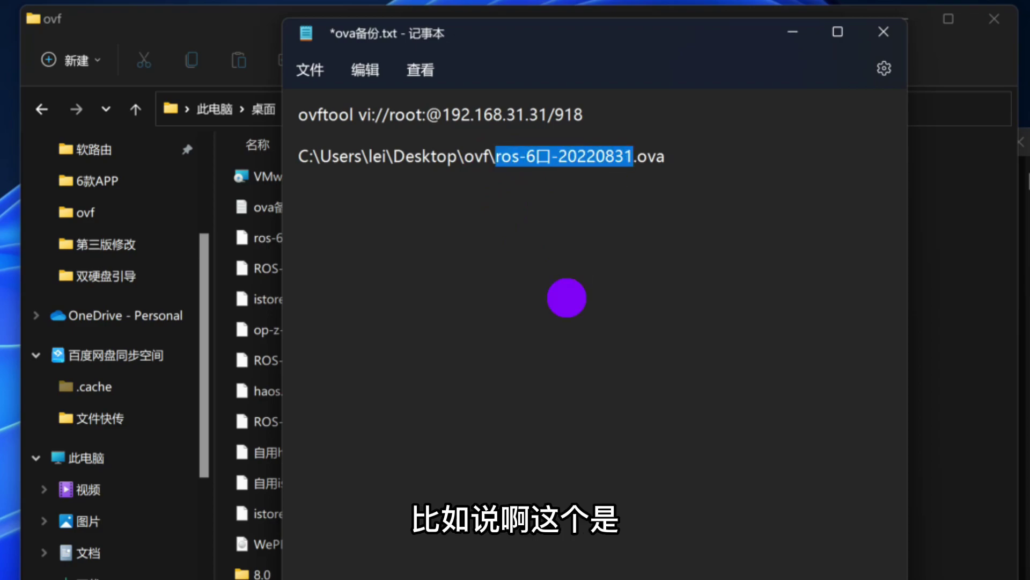
type("nas")
key("Return")
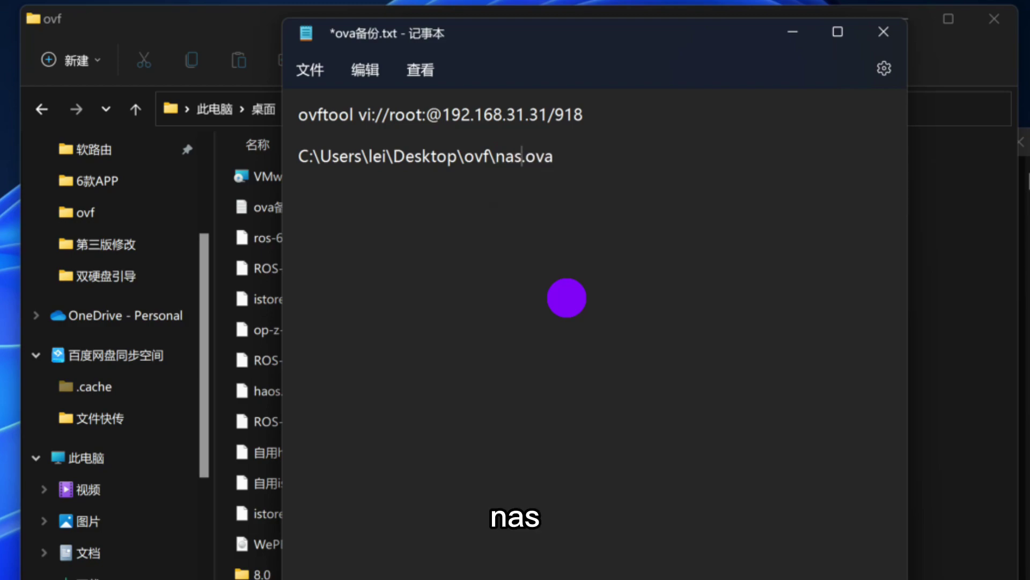
type("zhuanyon")
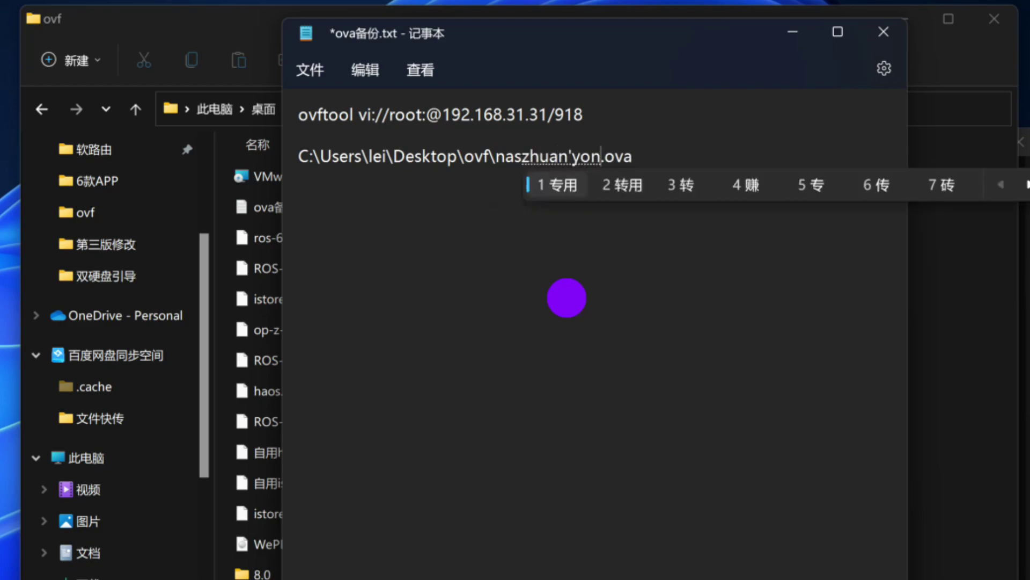
key("space")
type("918")
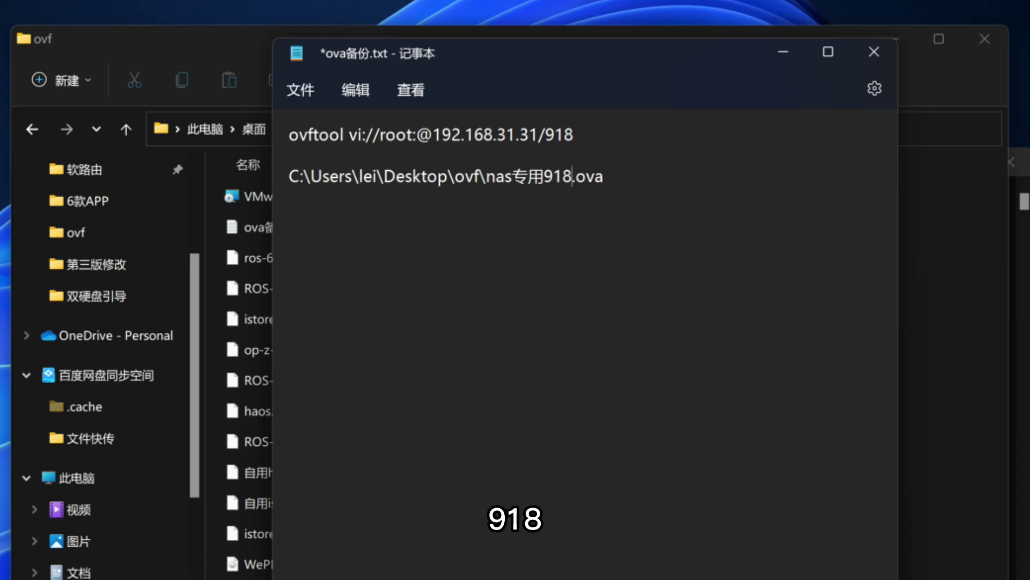
type("-")
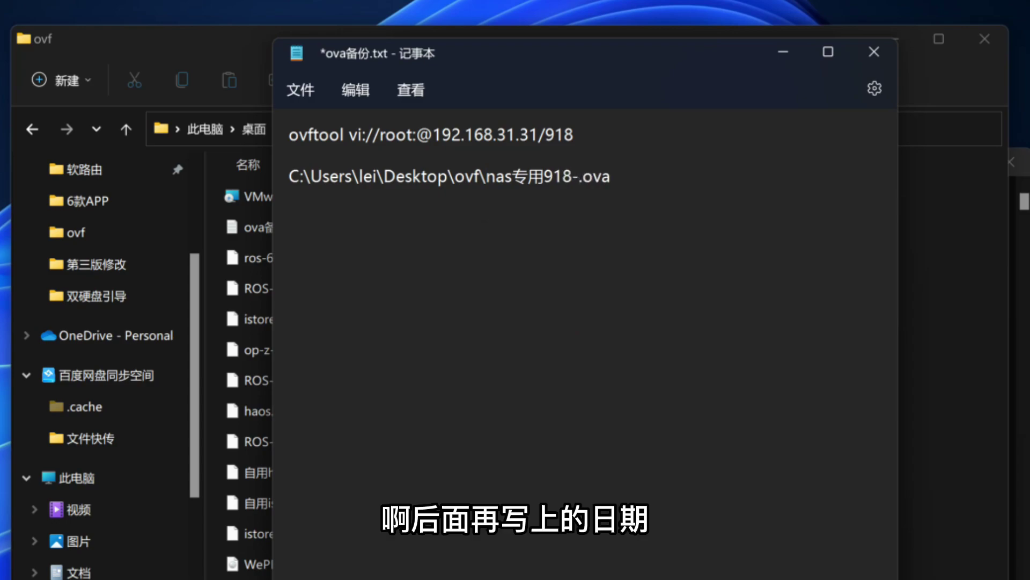
type("20220")
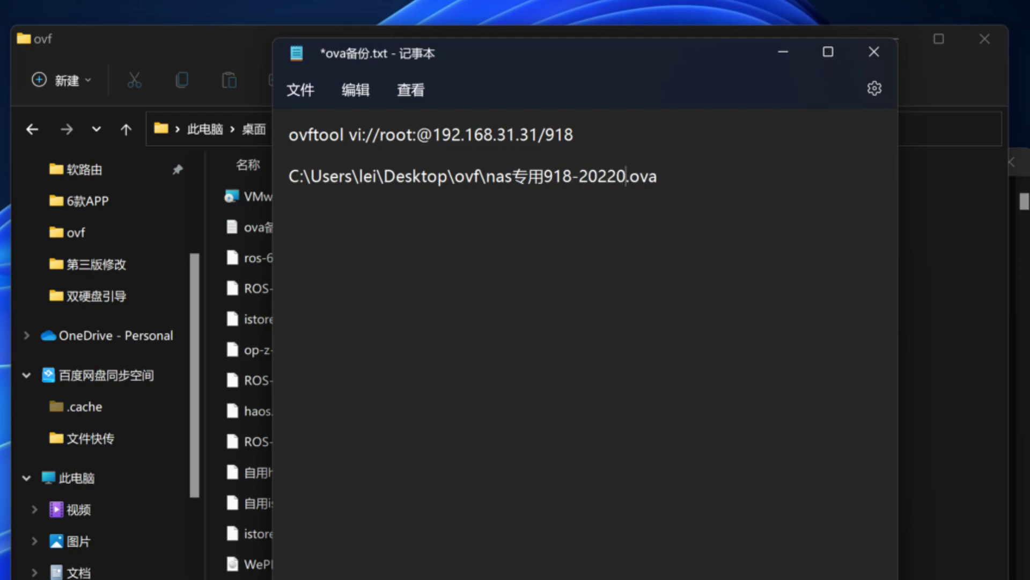
type("921")
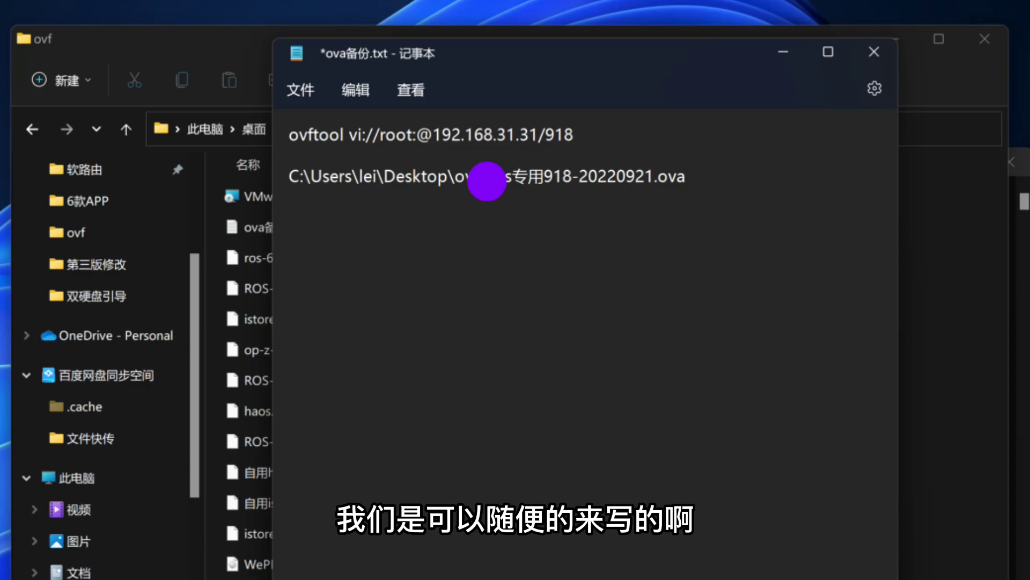
left_click_drag(485, 179, 689, 177)
right_click(706, 191)
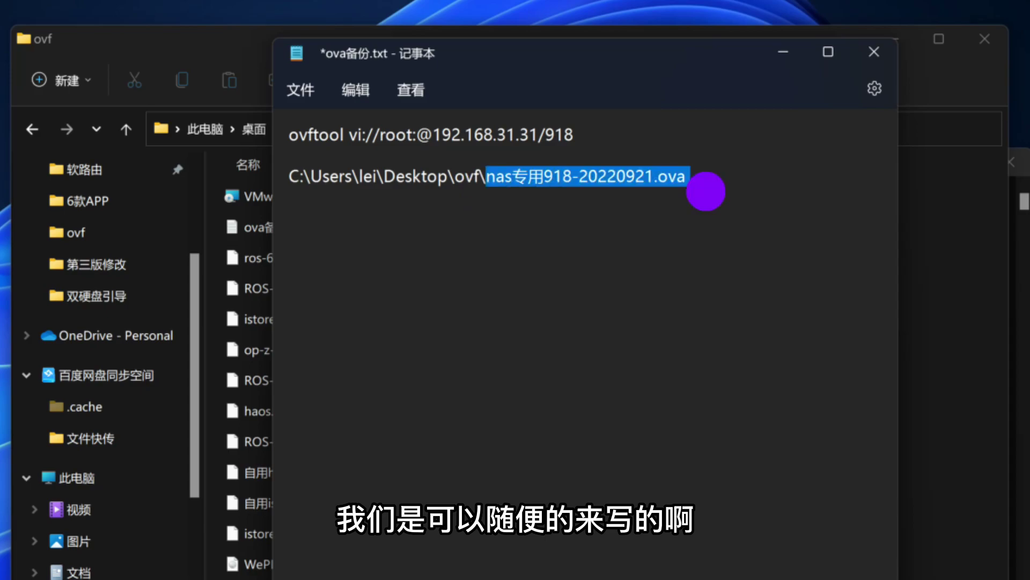
left_click_drag(543, 134, 573, 134)
right_click(586, 128)
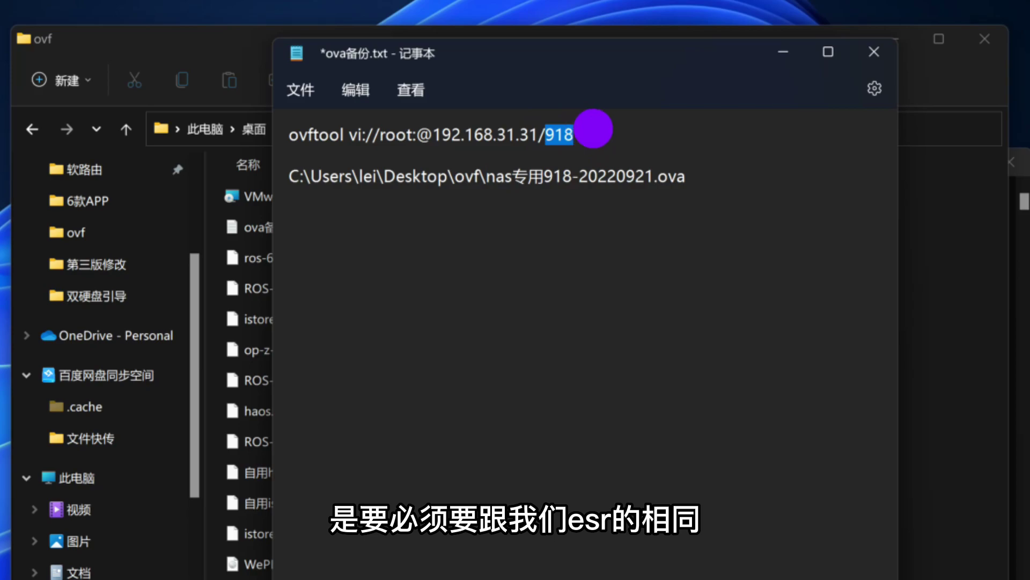
left_click(586, 129)
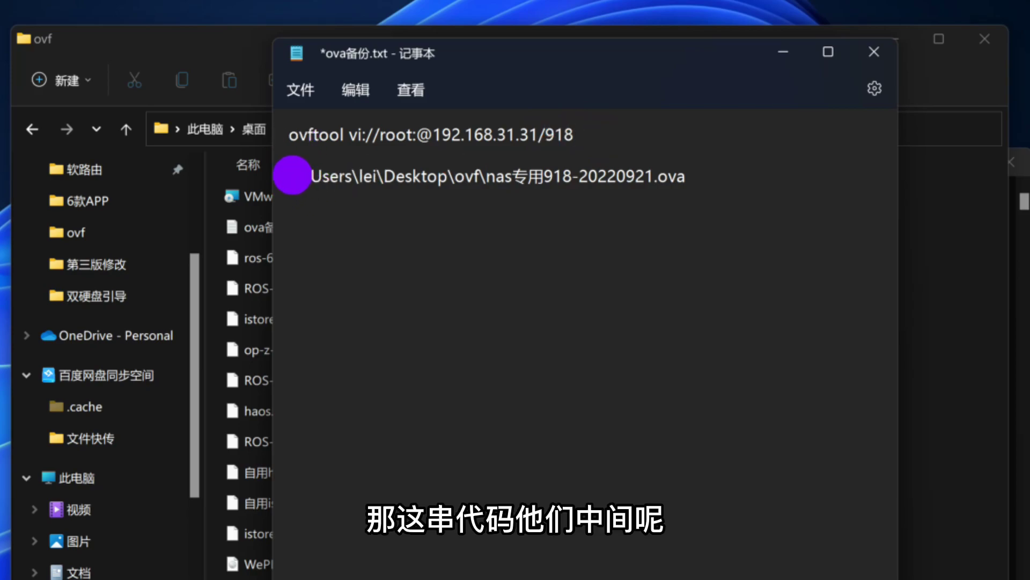
- Join the command into one line with a single space between 918 and the C: path, and copy the whole command
key("BackSpace")
key("BackSpace")
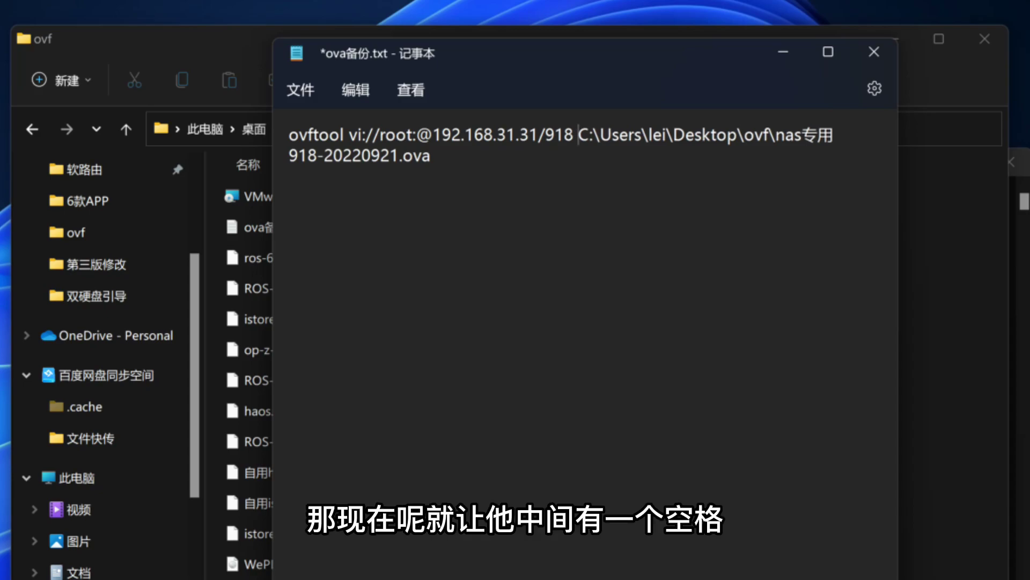
left_click_drag(437, 157, 289, 135)
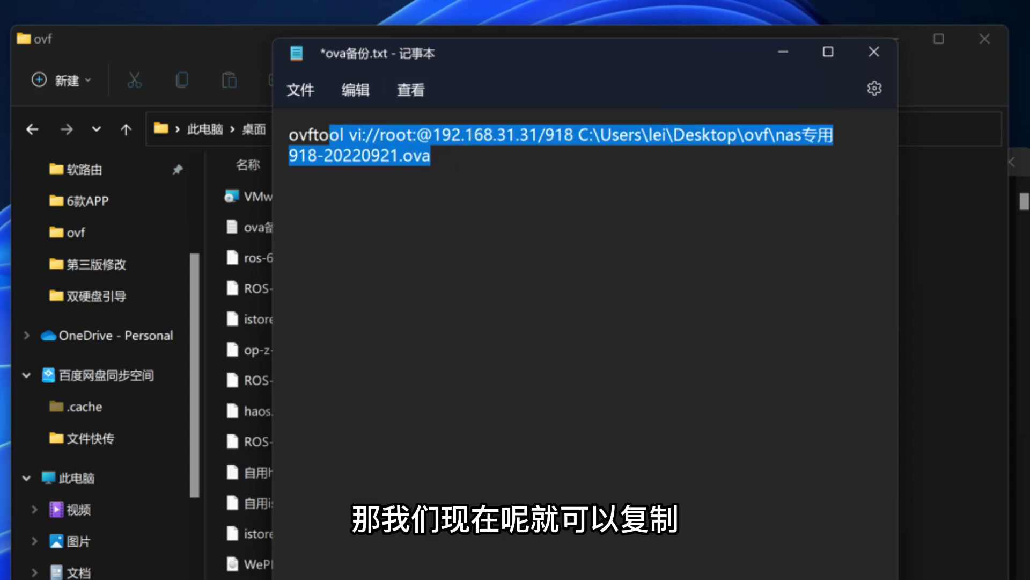
right_click(339, 137)
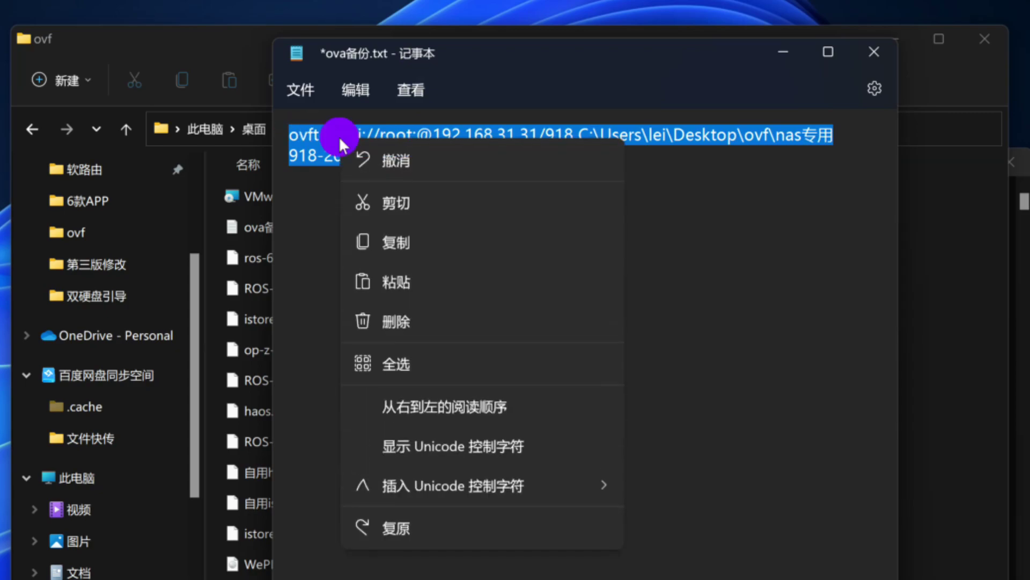
left_click(405, 243)
- Switch to the Command Prompt in the VMware OVF Tool folder, clear away the other windows, and paste and run the copied ovftool command
key("alt+Tab")
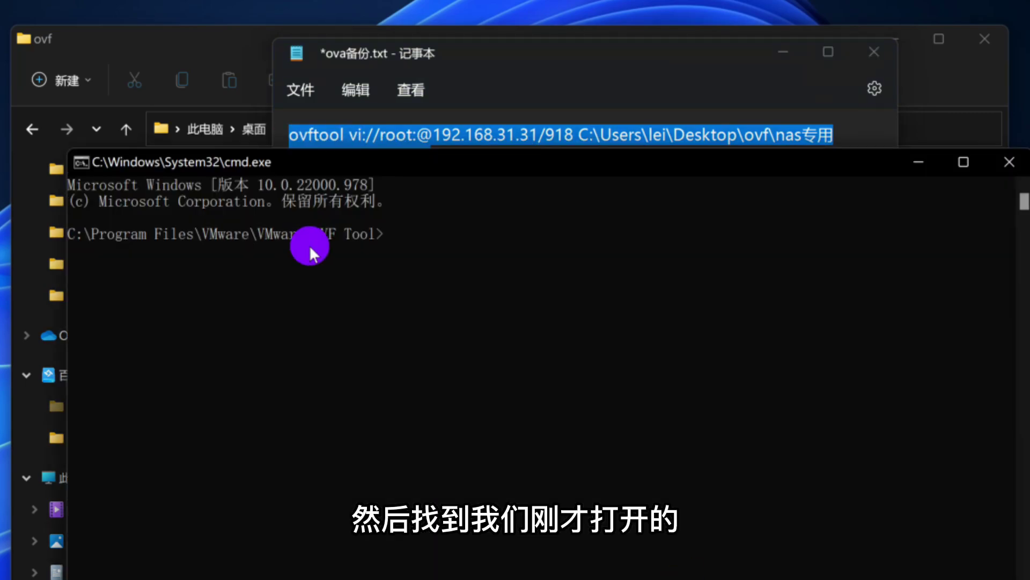
left_click(805, 47)
left_click(894, 39)
right_click(427, 269)
left_click(427, 268)
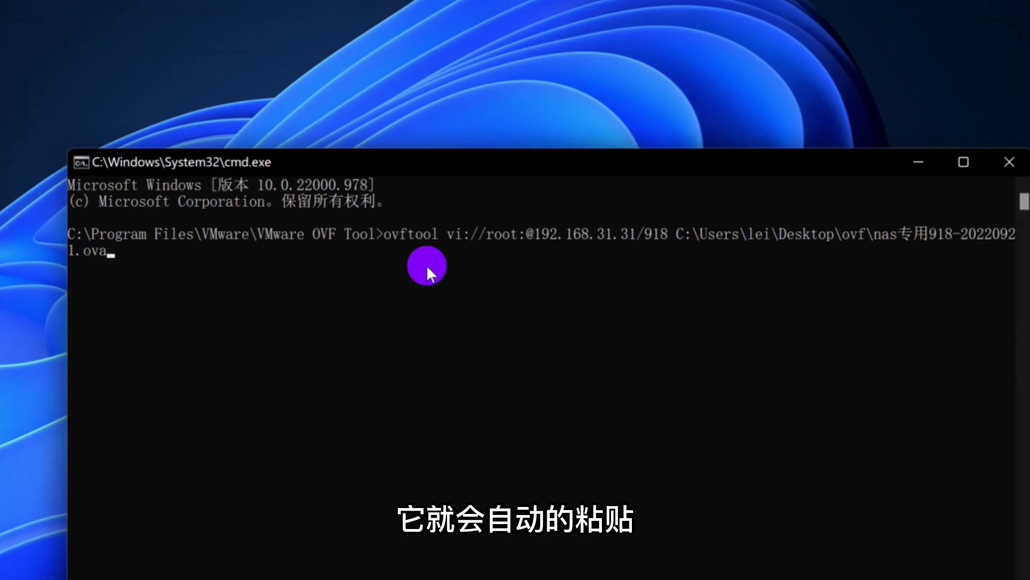
key("Return")
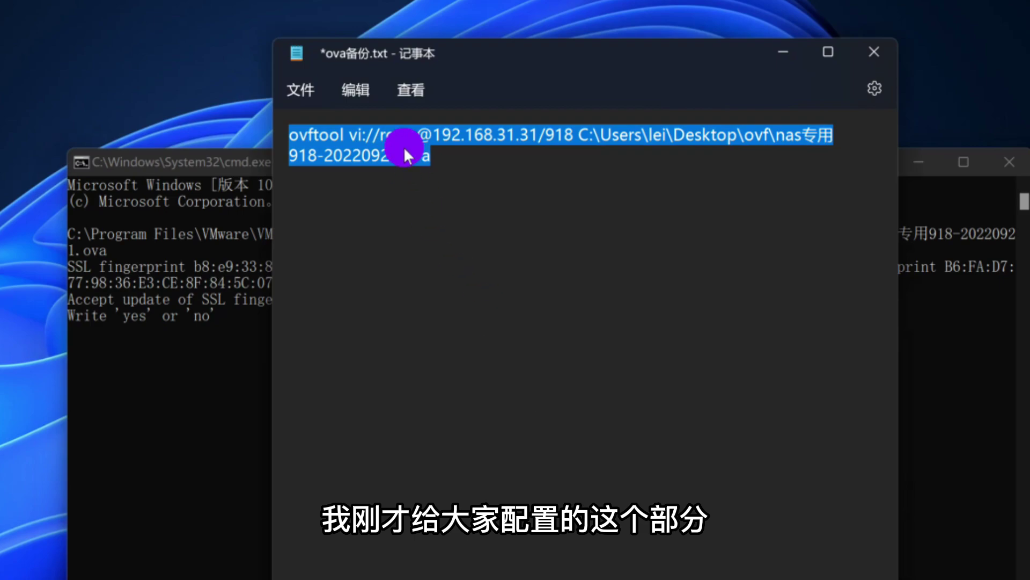
- Recheck the command in Notepad, minimize it, and accept the SSL fingerprint update in the Command Prompt with yes
left_click(397, 137)
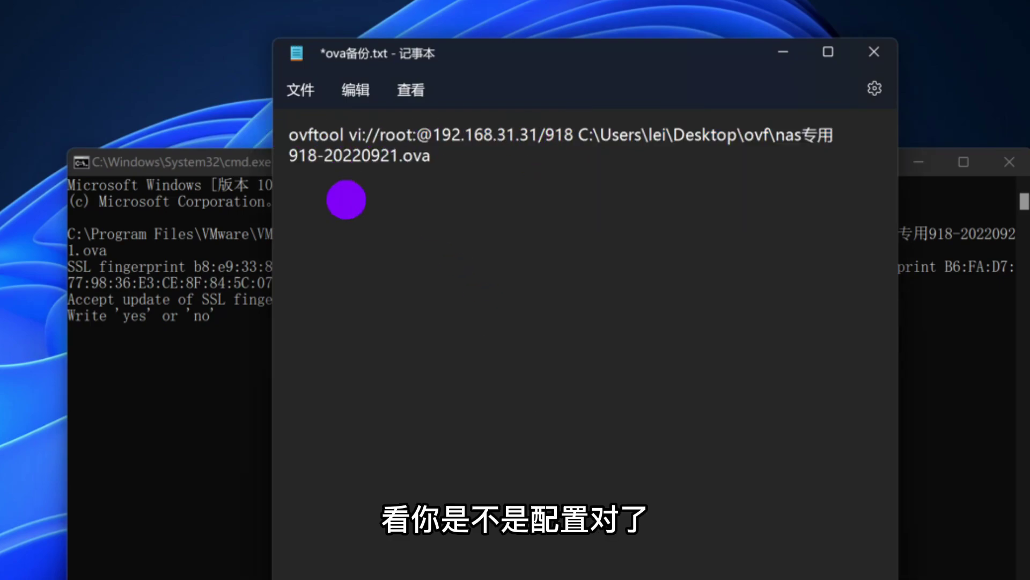
left_click(783, 51)
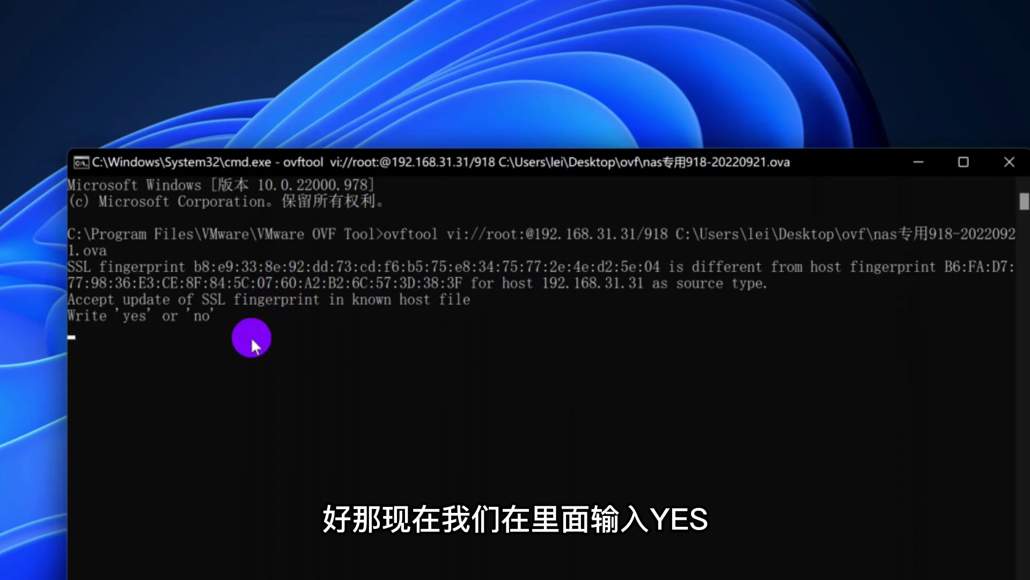
type("yes")
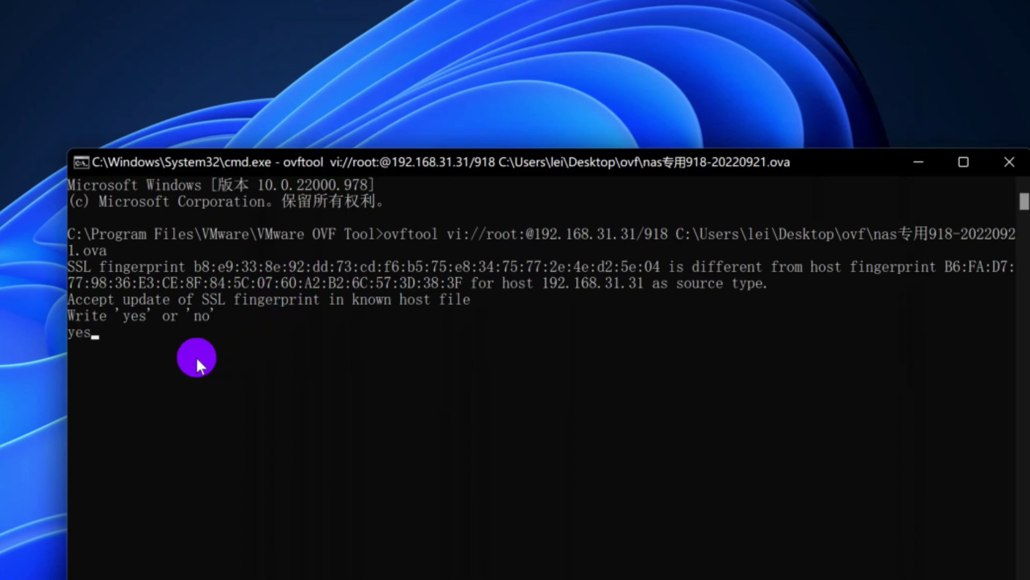
key("Return")
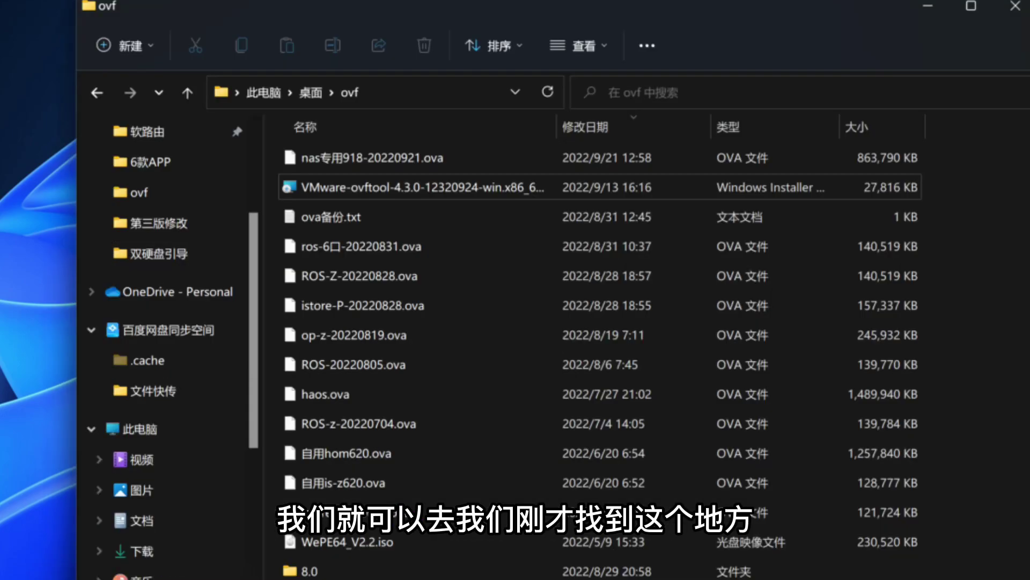
- Check the exported nas专用918-20220921.ova file in the ovf folder
left_click(440, 162)
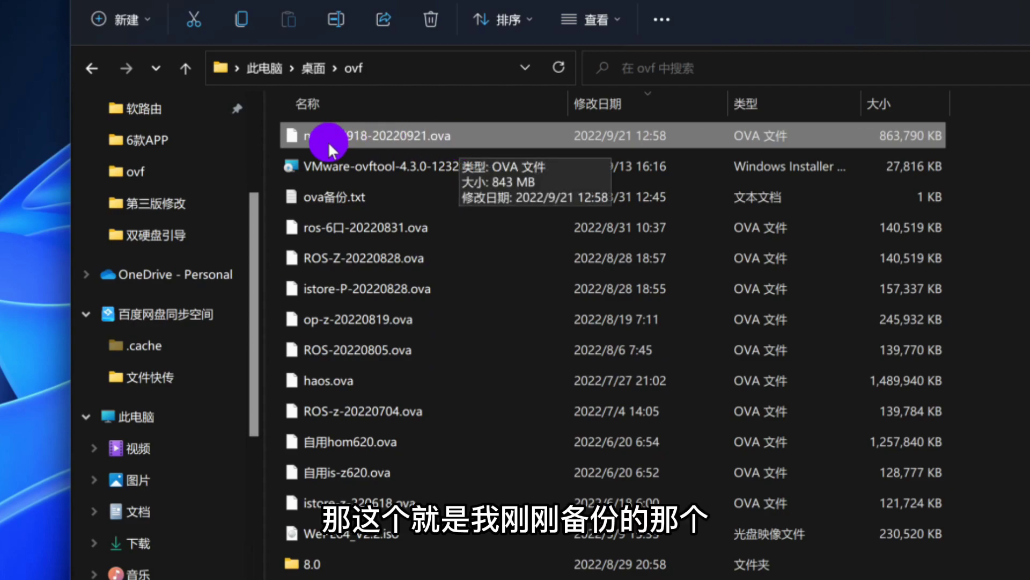
right_click(392, 136)
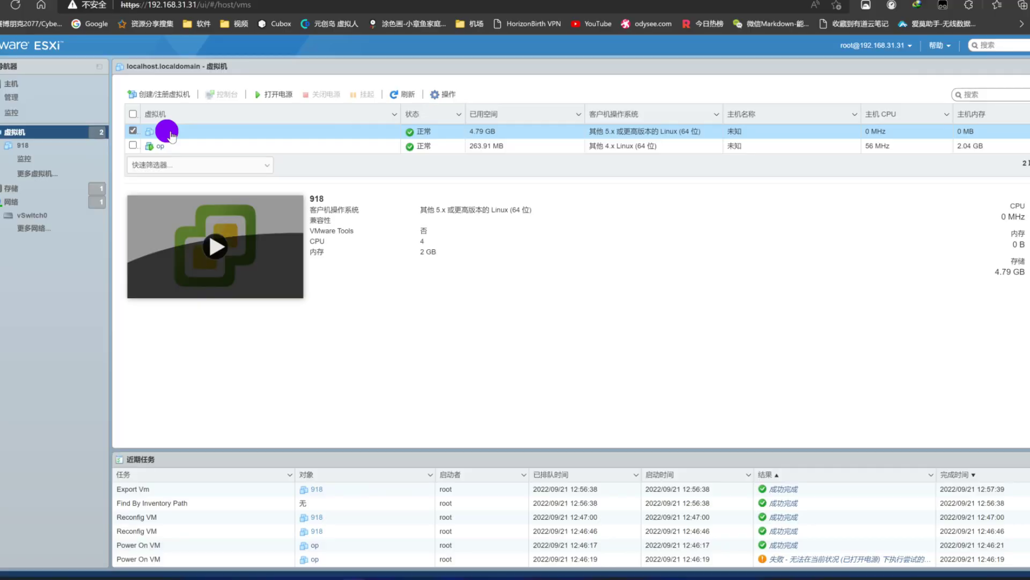
- Delete the virtual machine 918 from the ESXi host and confirm the deletion
left_click(197, 131)
right_click(200, 133)
left_click(188, 390)
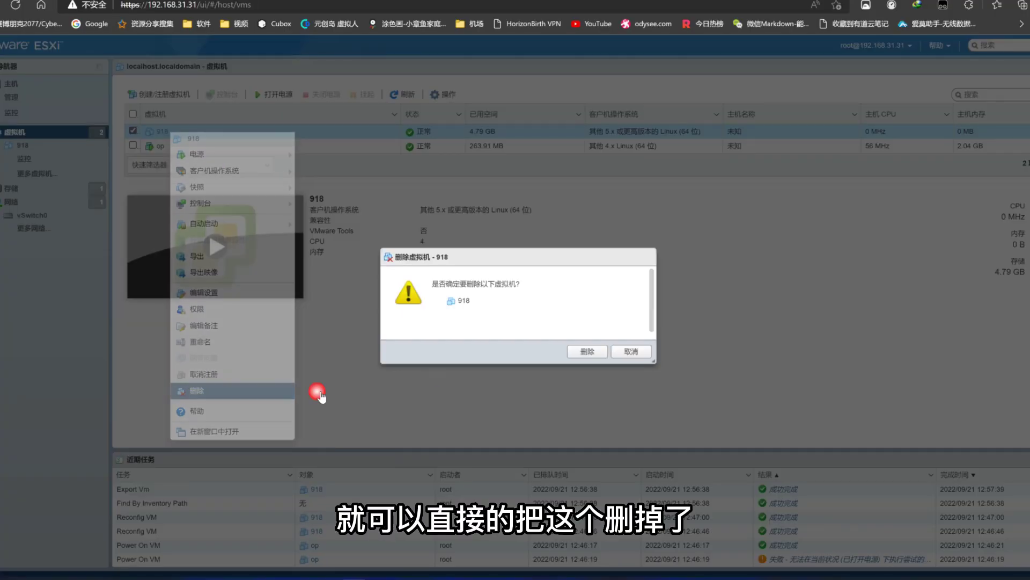
left_click(592, 349)
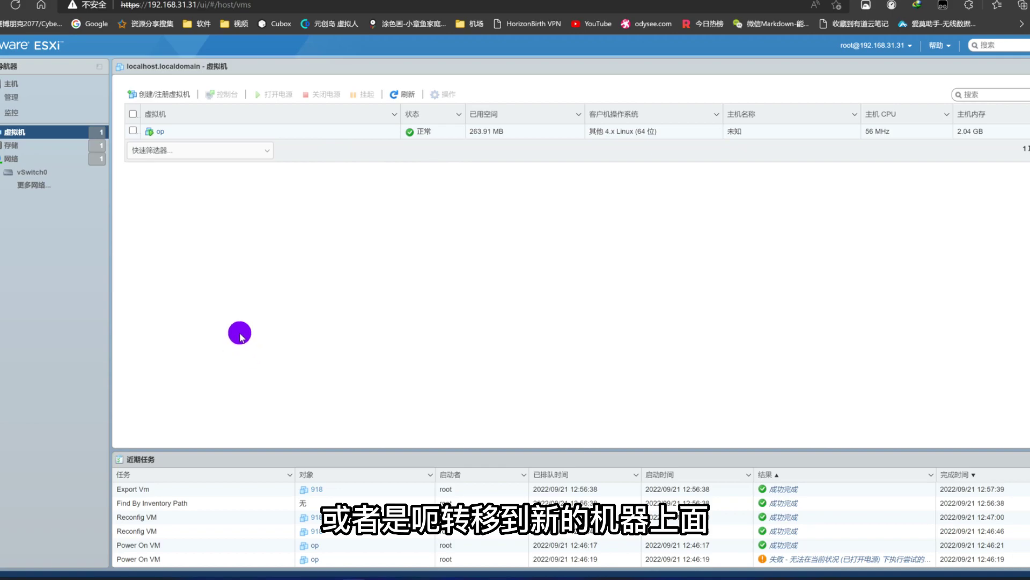
- Start a new virtual machine using deployment from an OVF or OVA file and proceed to the name and file selection
left_click(163, 99)
left_click(452, 224)
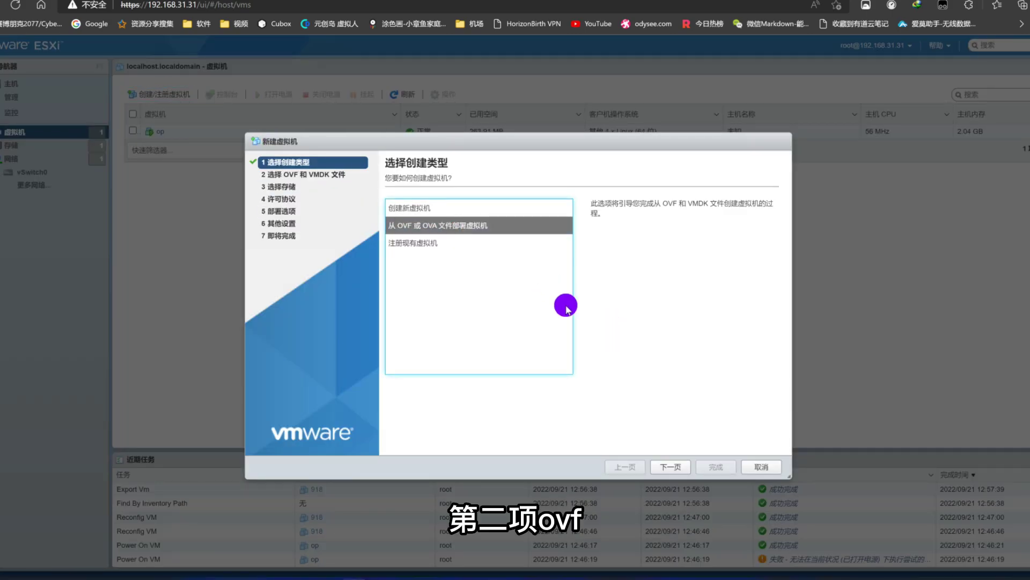
left_click(671, 466)
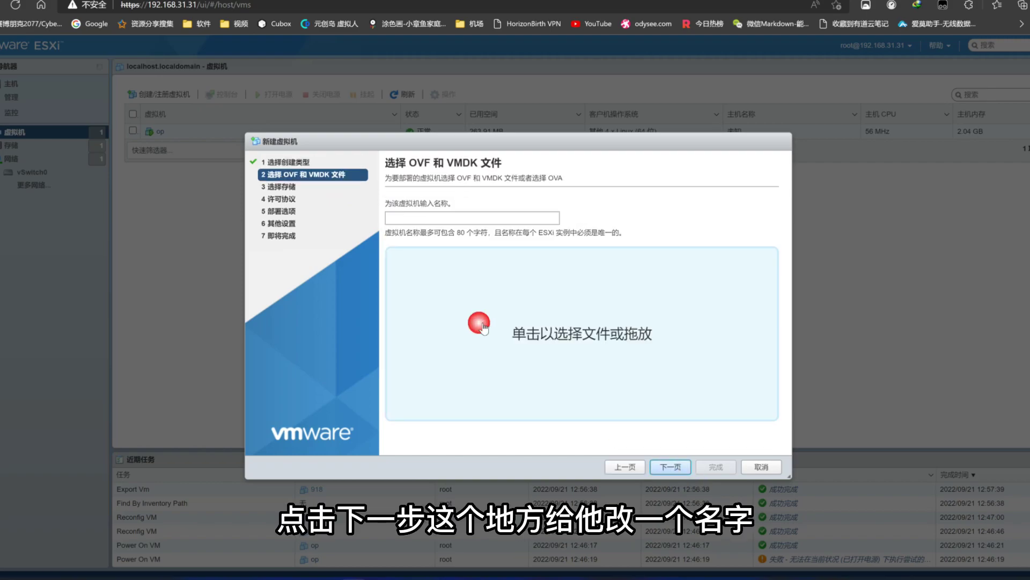
- Name the new virtual machine nas, add the nas专用918-20220921.ova file as its source, and proceed to storage selection
left_click(458, 219)
type("nas")
key("Return")
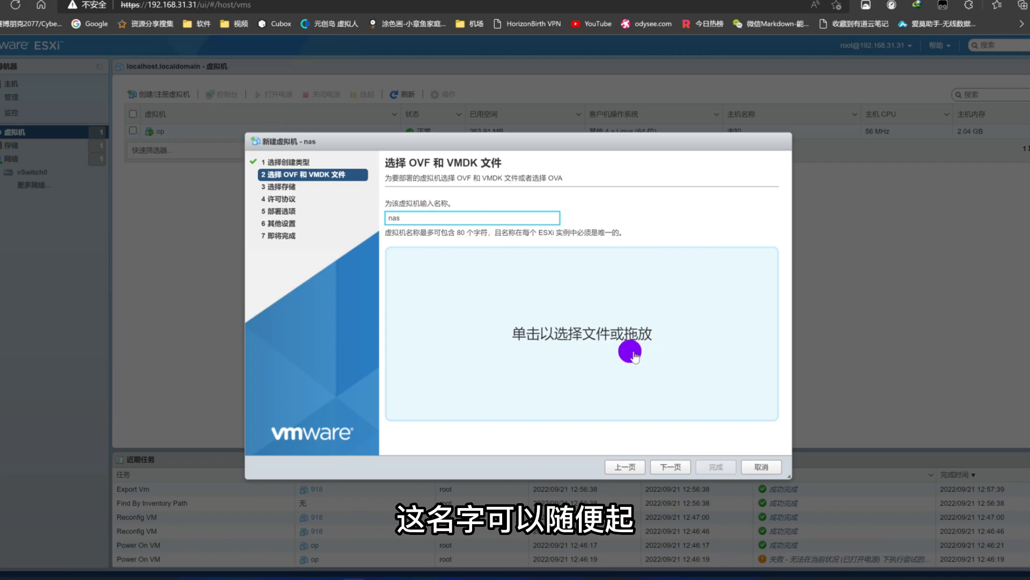
left_click(636, 351)
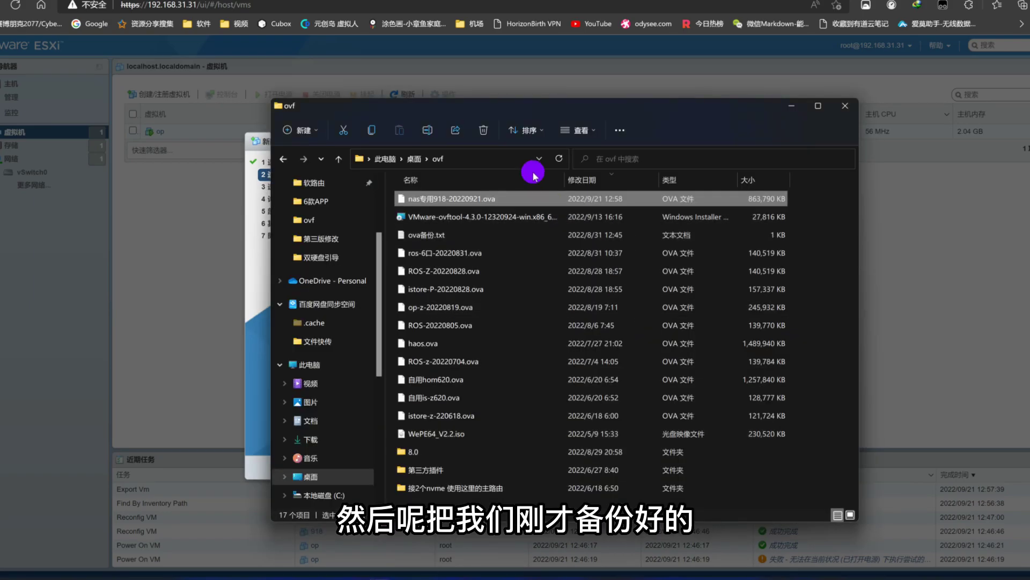
left_click_drag(515, 111, 856, 148)
left_click_drag(838, 232, 558, 337)
left_click(678, 465)
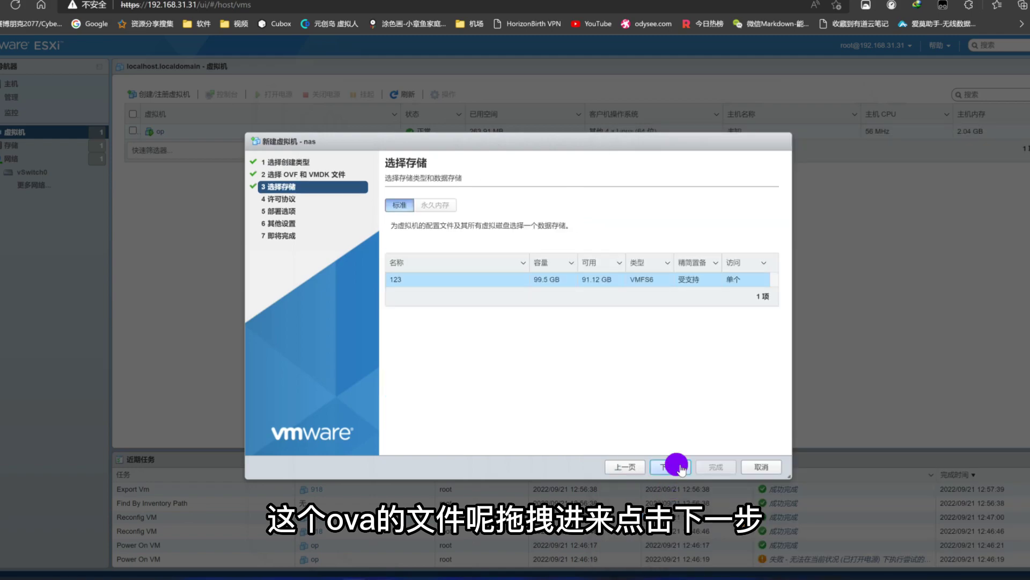
- Keep datastore 123 and the default deployment options, and finish the wizard to deploy the virtual machine nas
left_click(677, 465)
left_click(677, 466)
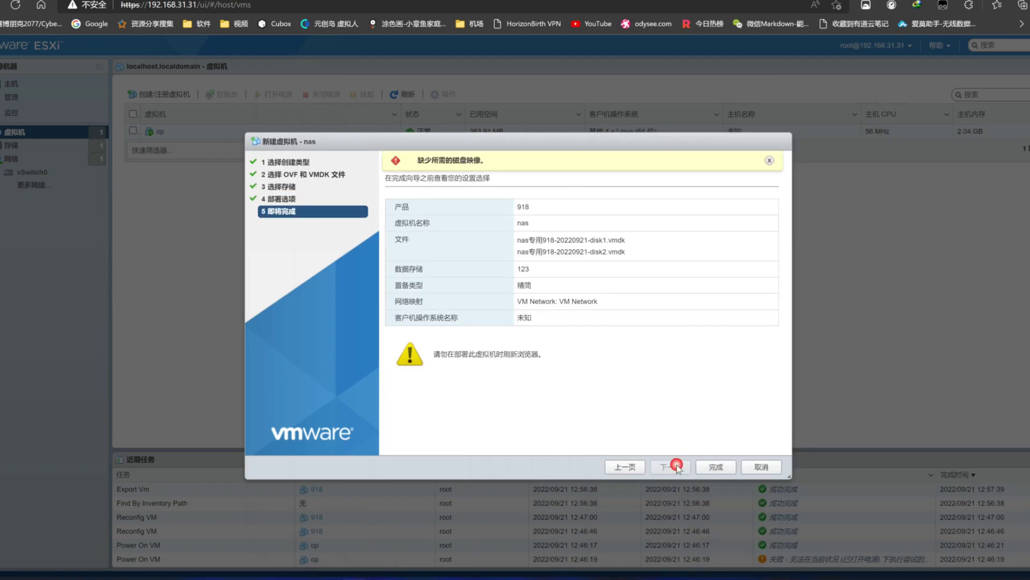
left_click(714, 466)
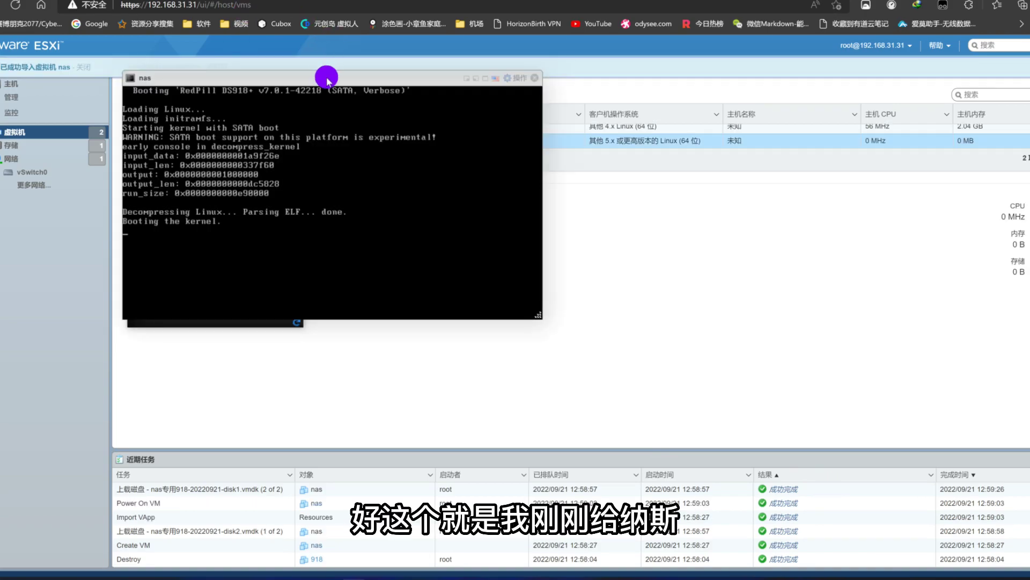
- Move the nas console window clear of the virtual machine list to check the restored machine
left_click_drag(328, 80, 431, 258)
left_click(431, 258)
left_click(381, 262)
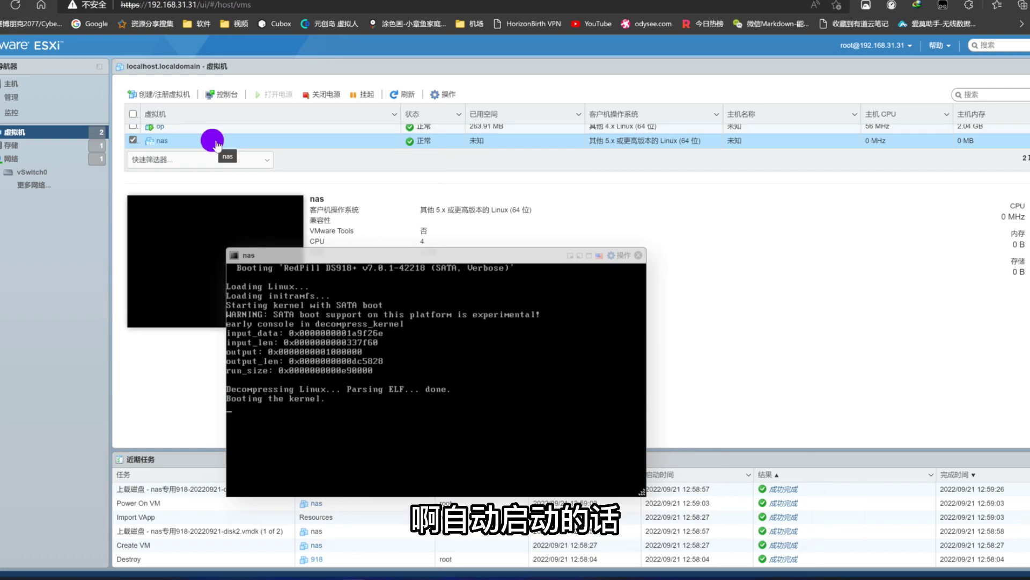
- Enable autostart for the virtual machine nas in the host's autostart settings and return to the virtual machine list
left_click(21, 97)
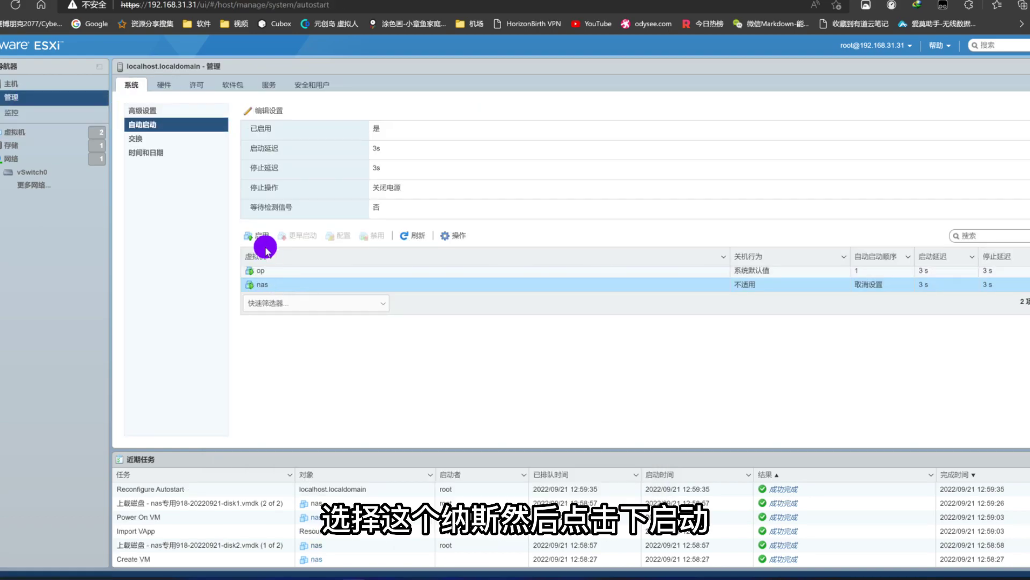
left_click(261, 235)
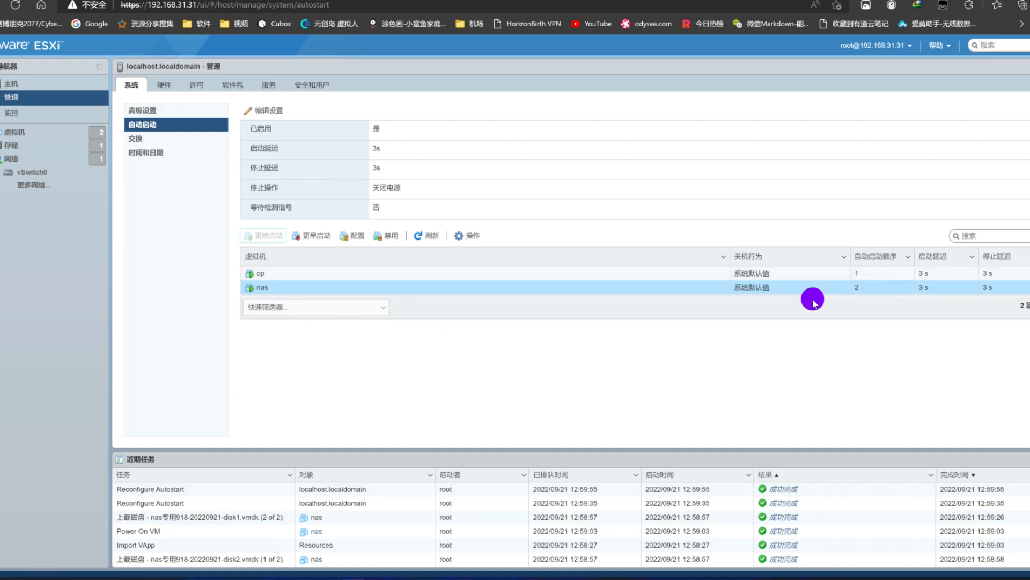
left_click(51, 131)
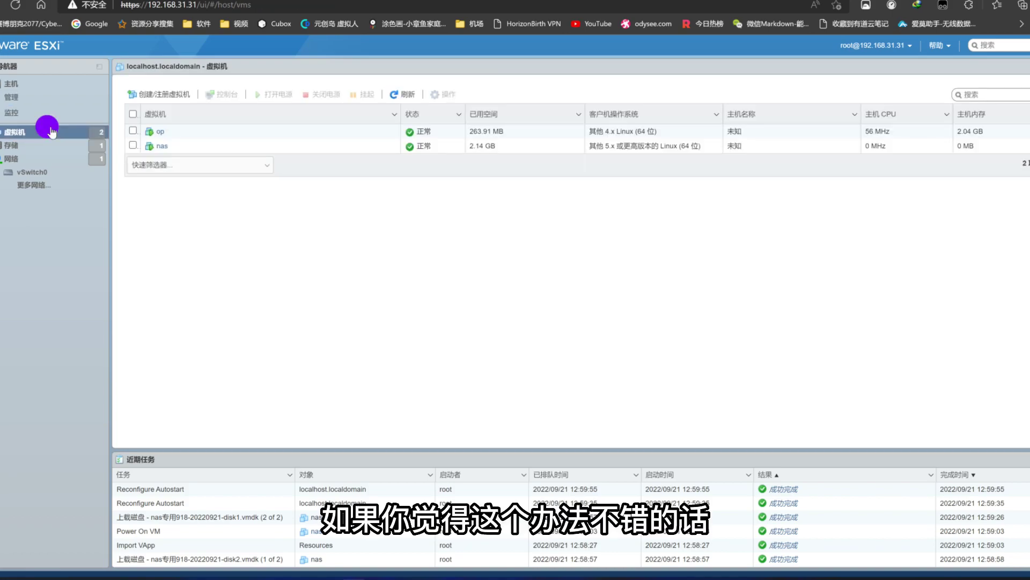